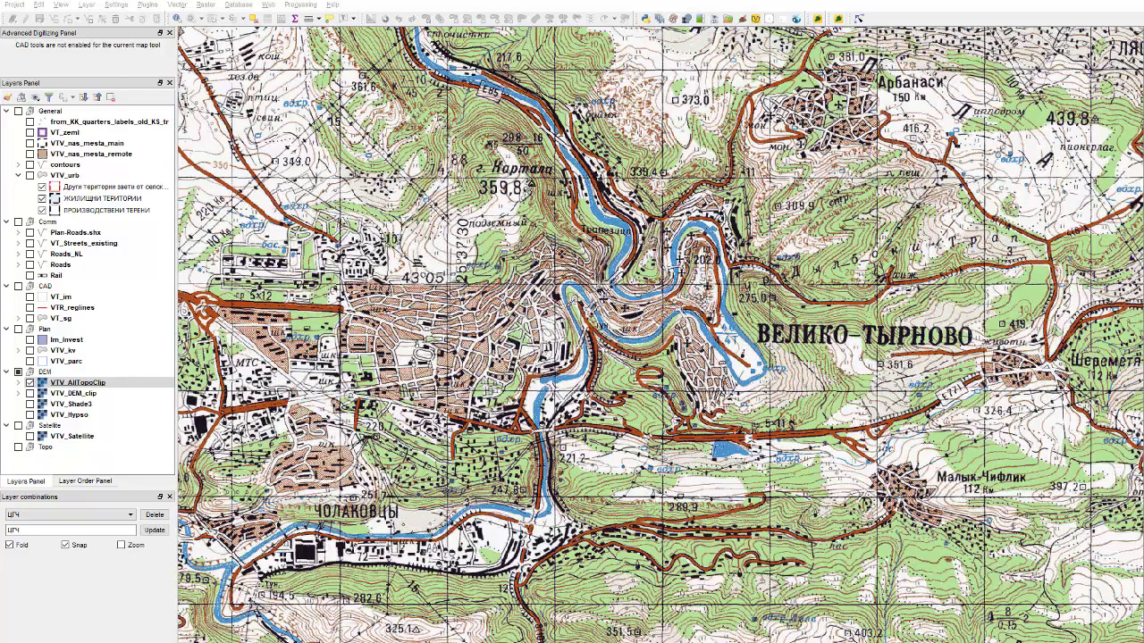
Select VTV_AllTopoClip and zoom in and out over the town and river meander
{"action": "left_click", "coordinate": [80, 383]}
{"action": "left_click", "coordinate": [405, 375]}
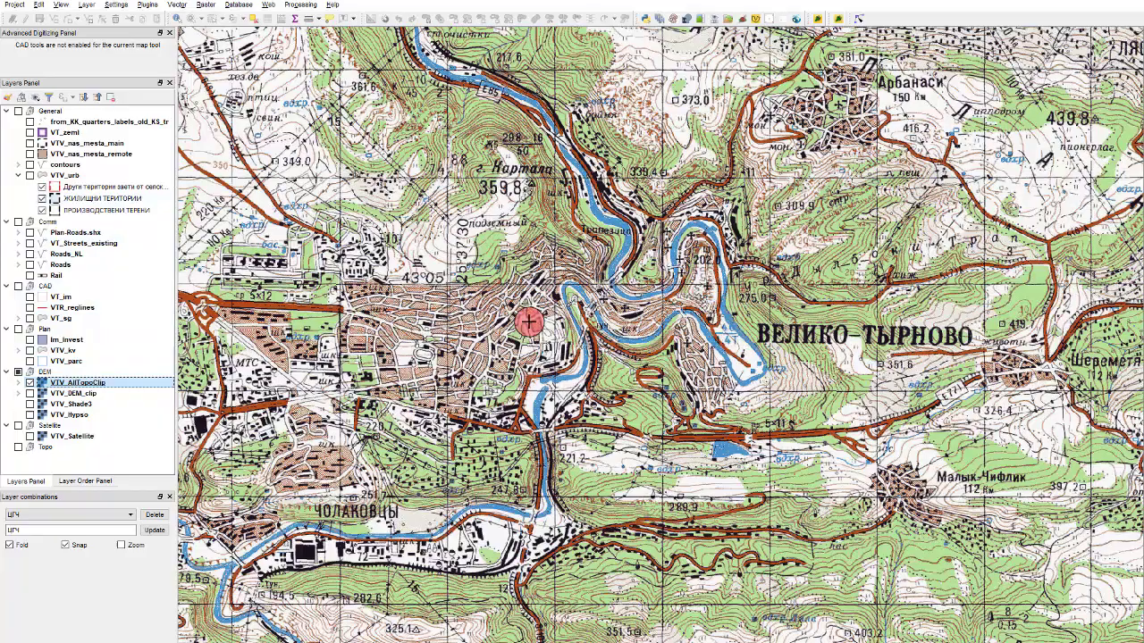
{"action": "scroll", "coordinate": [529, 324], "scroll_direction": "down", "scroll_amount": 2}
{"action": "scroll", "coordinate": [509, 265], "scroll_direction": "up", "scroll_amount": 4}
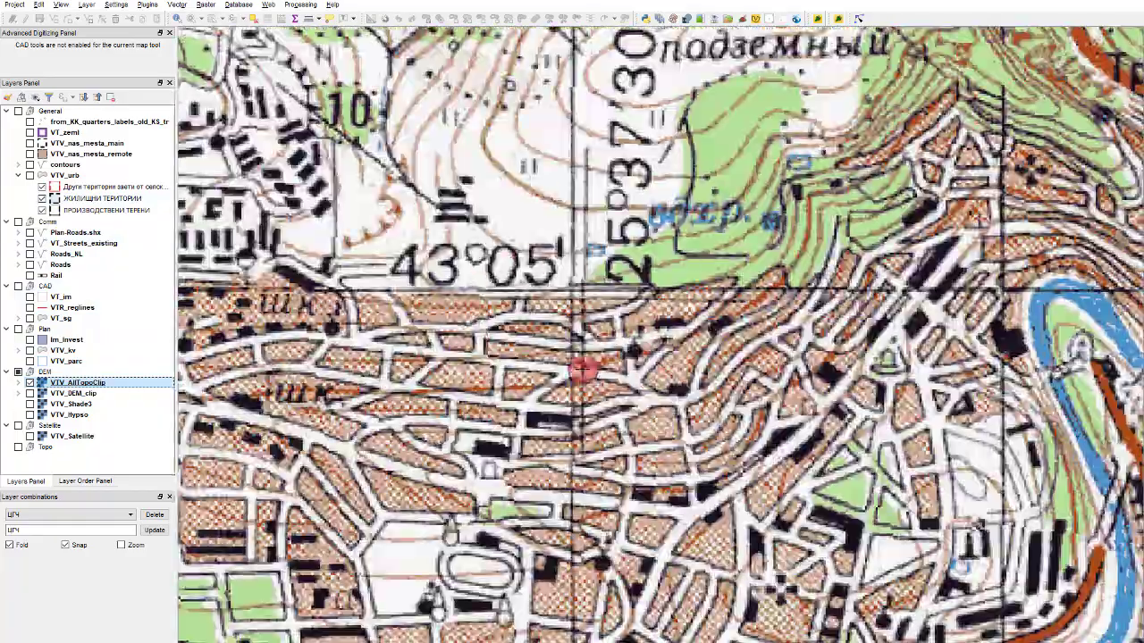
{"action": "scroll", "coordinate": [518, 332], "scroll_direction": "down", "scroll_amount": 1}
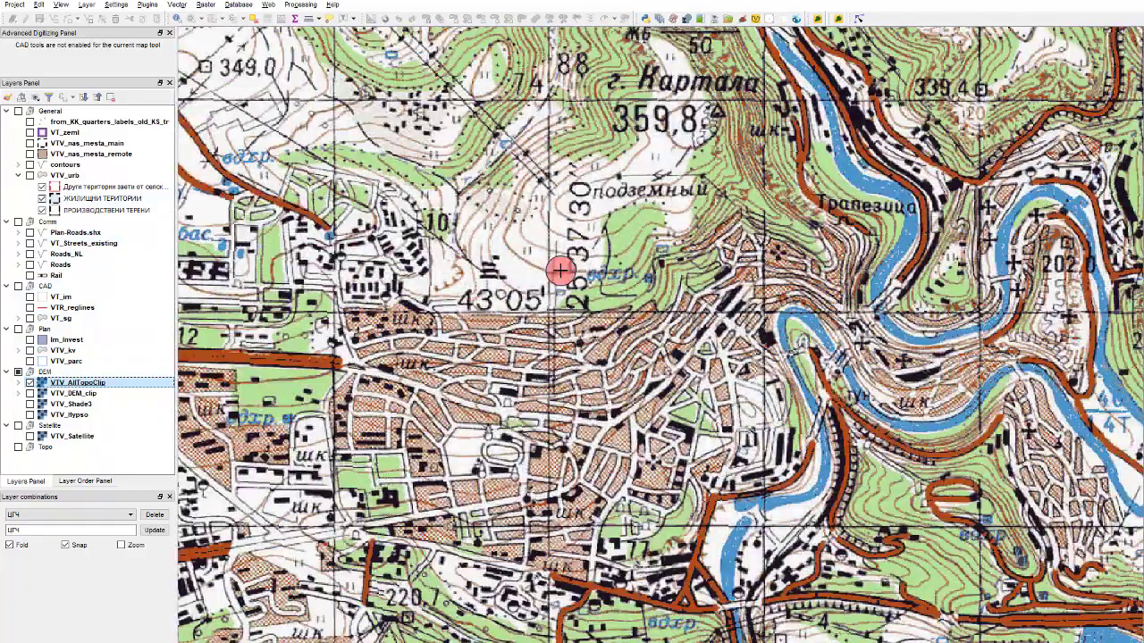
{"action": "scroll", "coordinate": [711, 428], "scroll_direction": "up", "scroll_amount": 1}
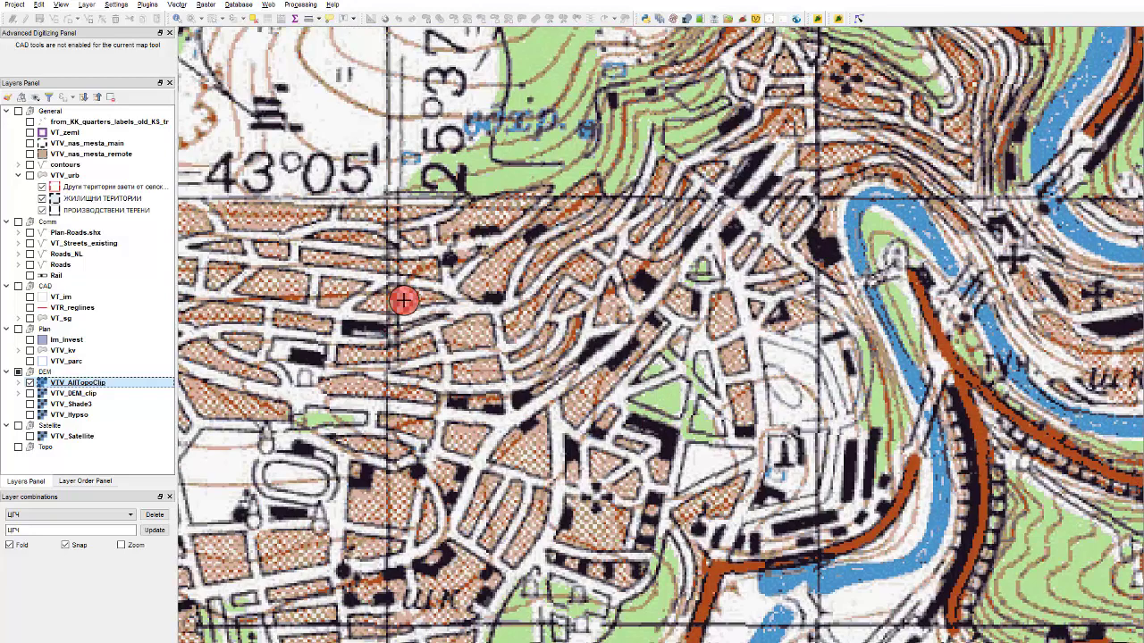
{"action": "scroll", "coordinate": [475, 350], "scroll_direction": "down", "scroll_amount": 1}
{"action": "scroll", "coordinate": [475, 344], "scroll_direction": "down", "scroll_amount": 1}
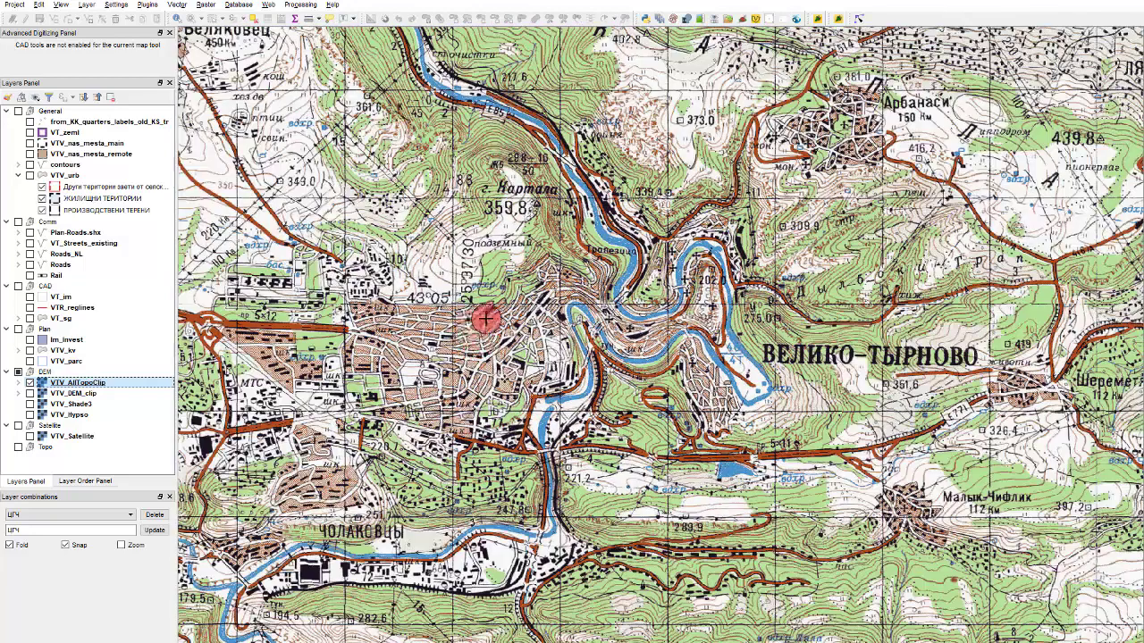
{"action": "scroll", "coordinate": [479, 325], "scroll_direction": "up", "scroll_amount": 1}
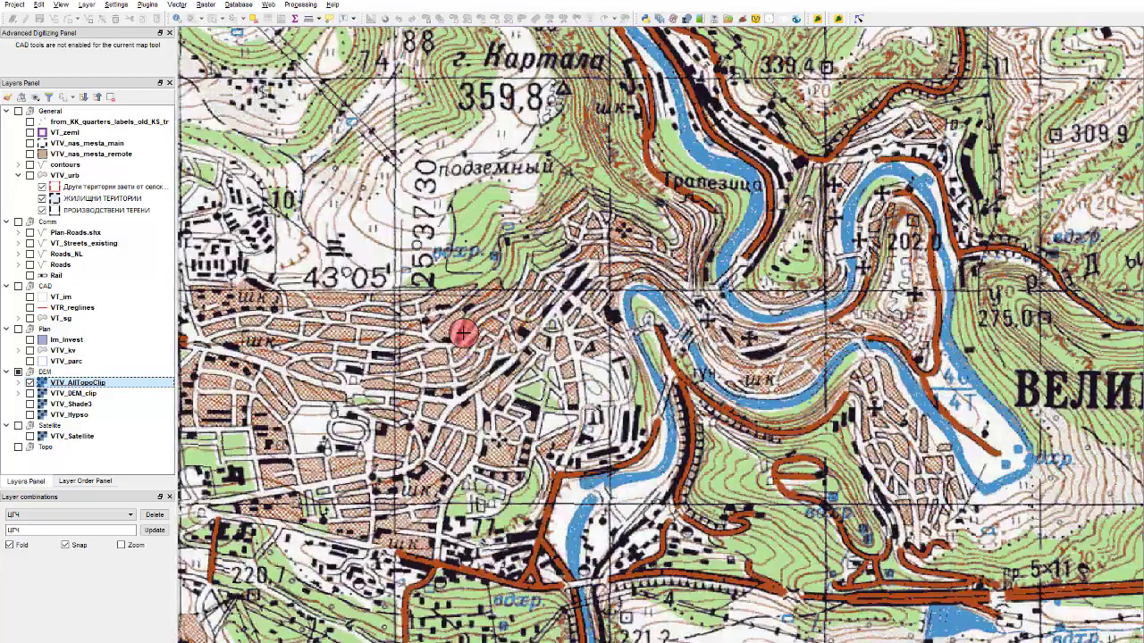
Set VTV_AllTopoClip's render type to Singleband gray, apply it, and inspect the grey map
{"action": "double_click", "coordinate": [116, 382]}
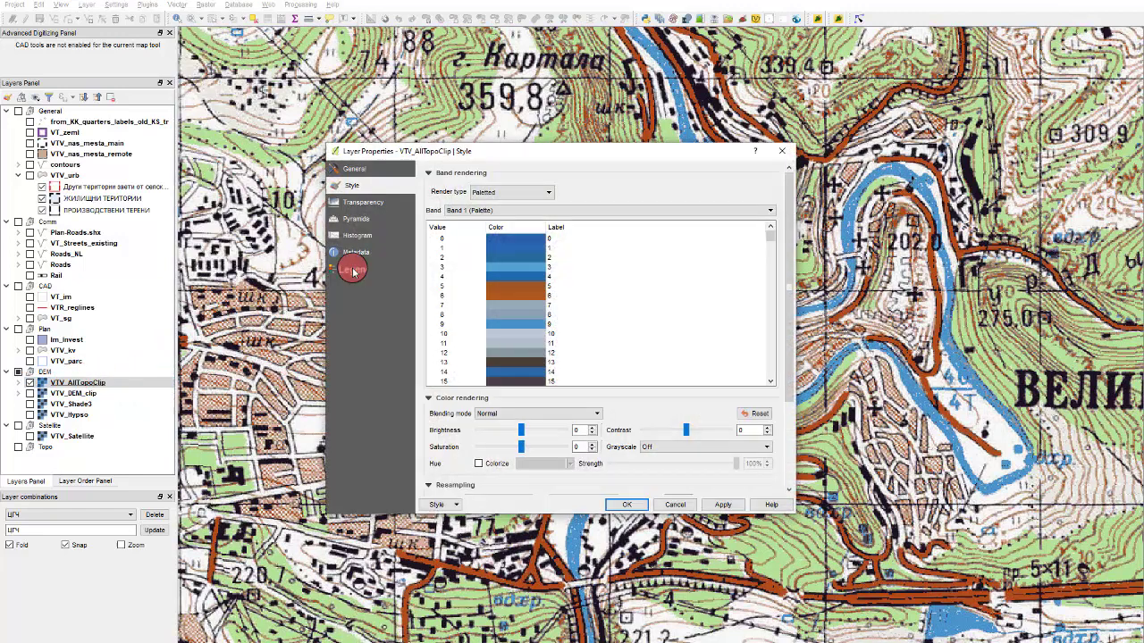
{"action": "scroll", "coordinate": [671, 309], "scroll_direction": "down", "scroll_amount": 13}
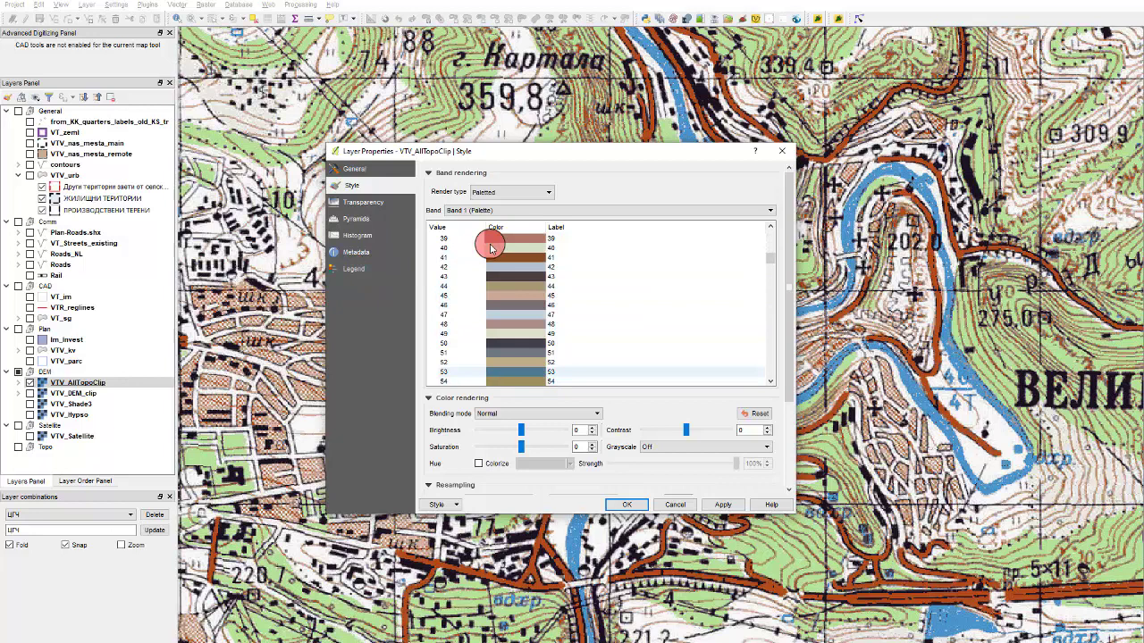
{"action": "left_click", "coordinate": [503, 193]}
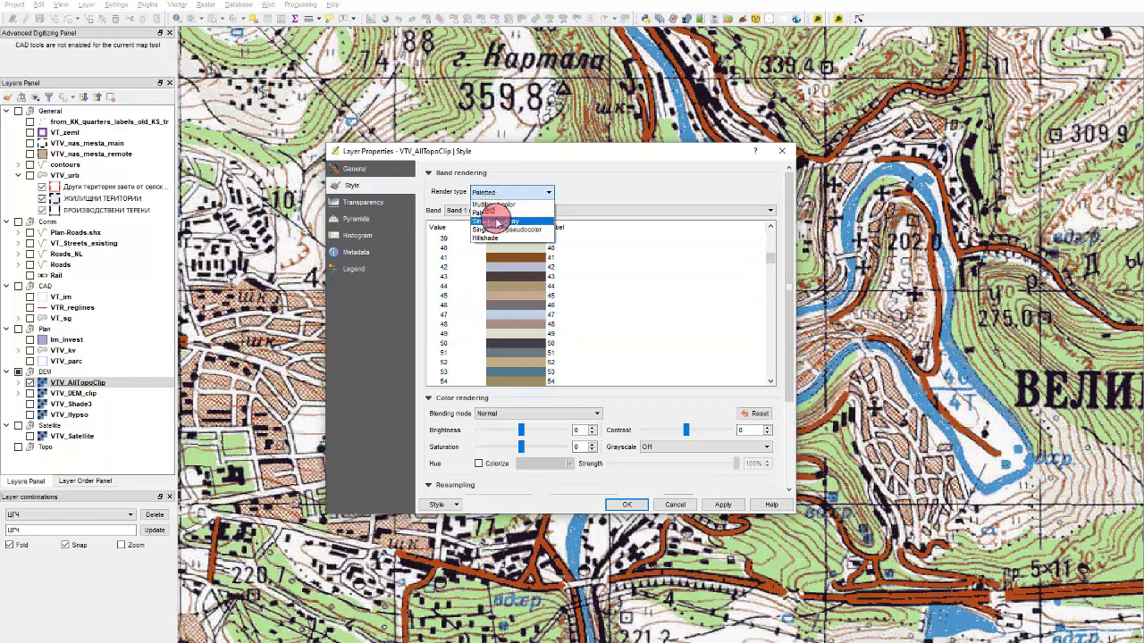
{"action": "left_click", "coordinate": [499, 222]}
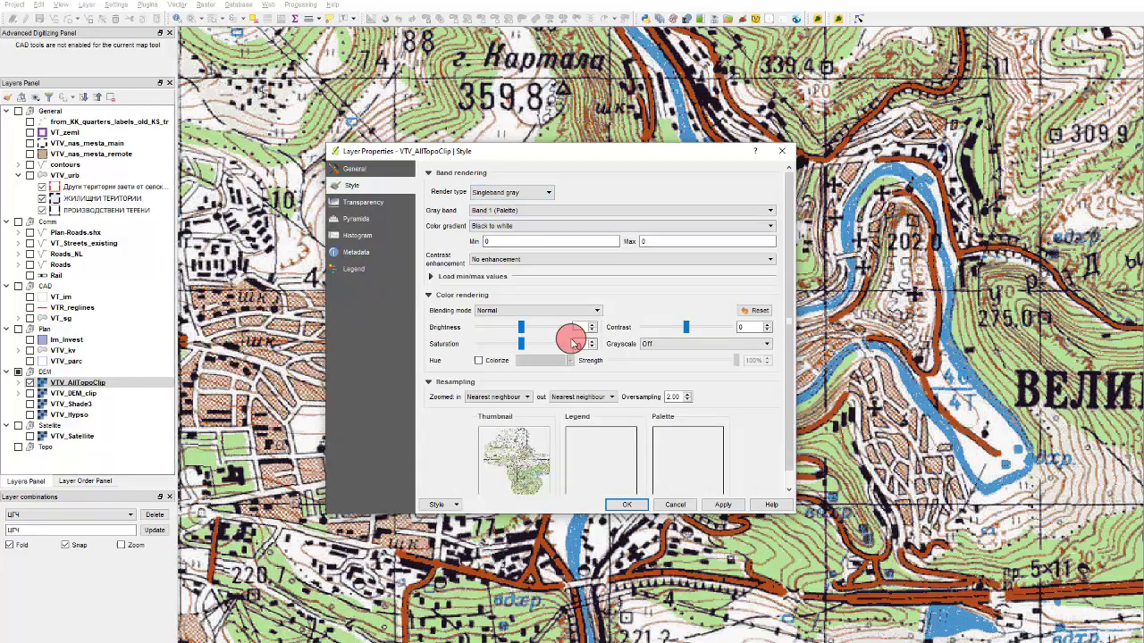
{"action": "left_click", "coordinate": [729, 505]}
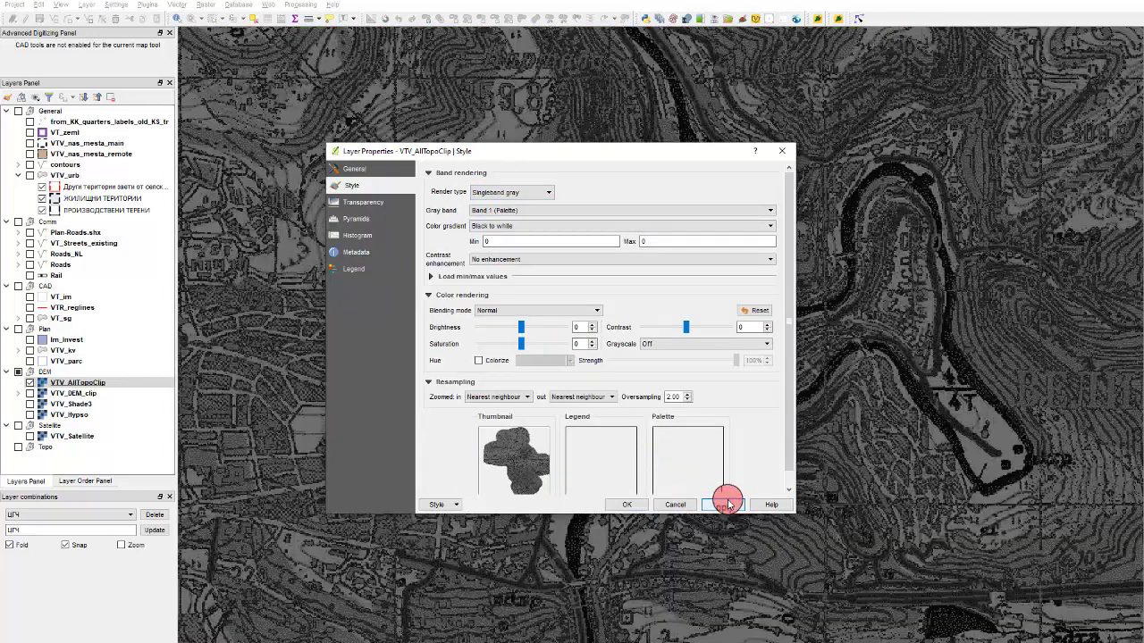
{"action": "left_click", "coordinate": [630, 506]}
{"action": "scroll", "coordinate": [421, 401], "scroll_direction": "down", "scroll_amount": 5}
{"action": "scroll", "coordinate": [421, 401], "scroll_direction": "up", "scroll_amount": 3}
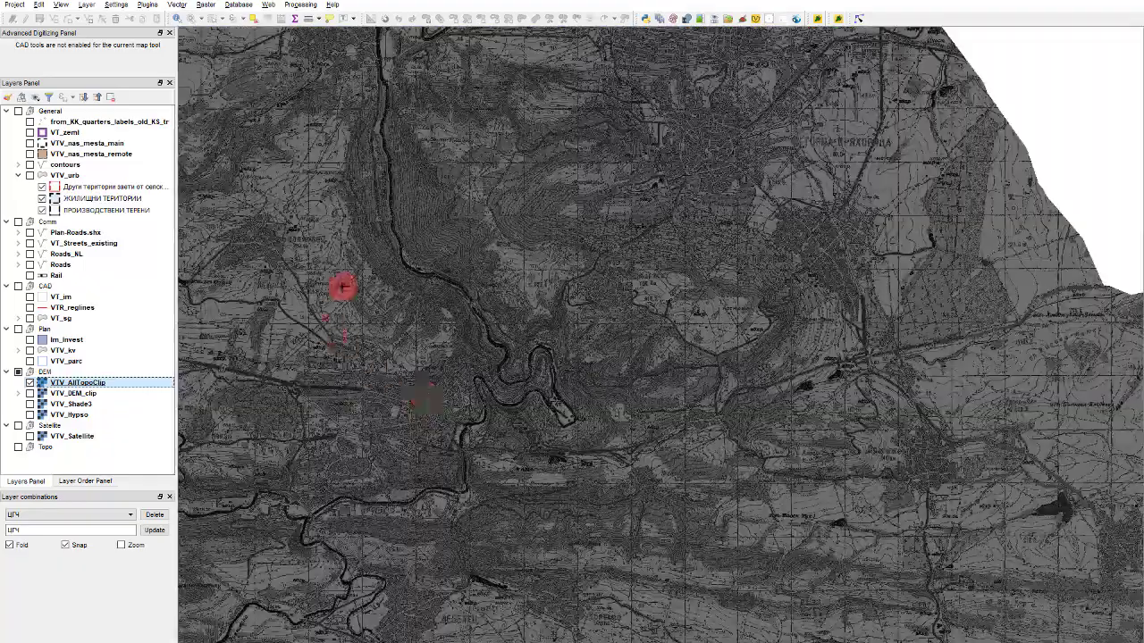
{"action": "scroll", "coordinate": [618, 193], "scroll_direction": "down", "scroll_amount": 2}
{"action": "scroll", "coordinate": [554, 376], "scroll_direction": "up", "scroll_amount": 6}
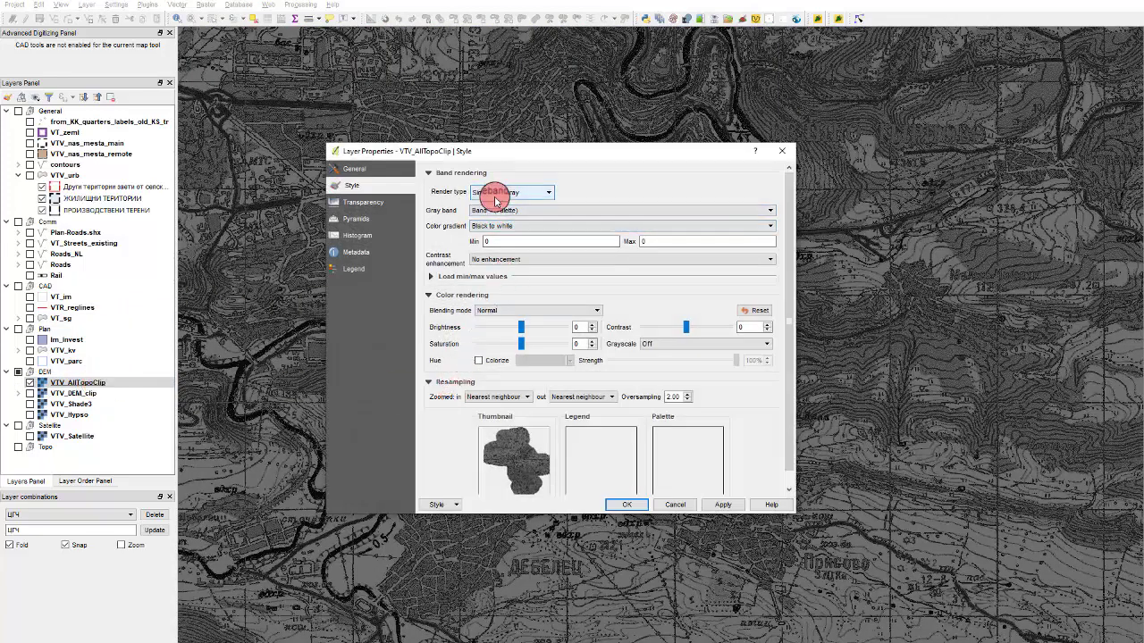
Switch the render type back to Paletted and apply, showing the colour table again
{"action": "left_click", "coordinate": [497, 201]}
{"action": "left_click", "coordinate": [485, 212]}
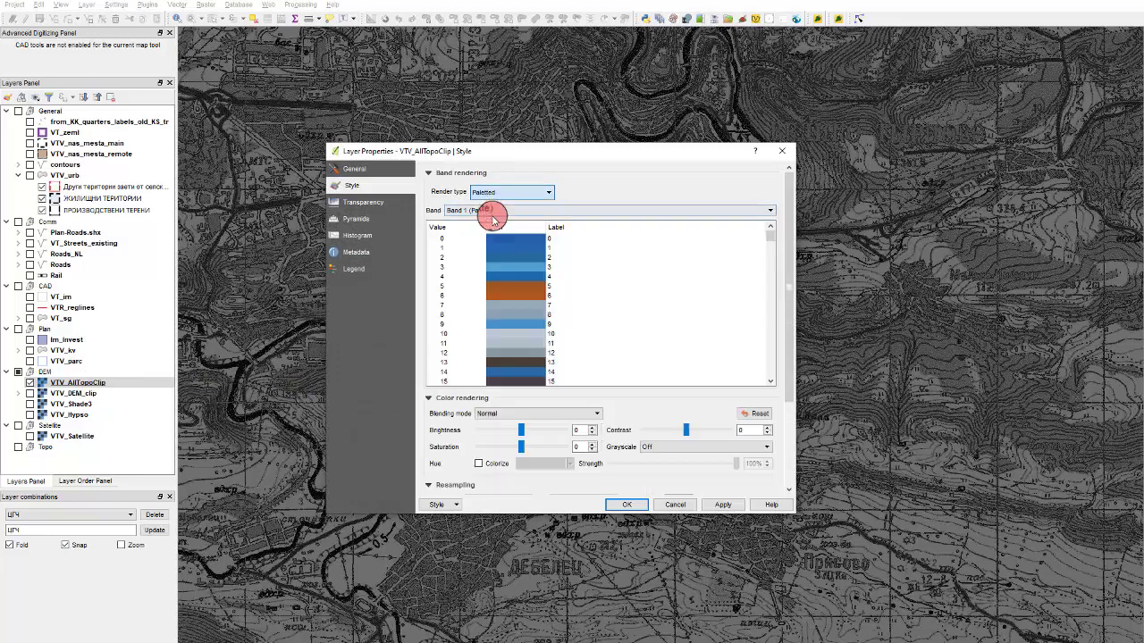
{"action": "left_click", "coordinate": [724, 506]}
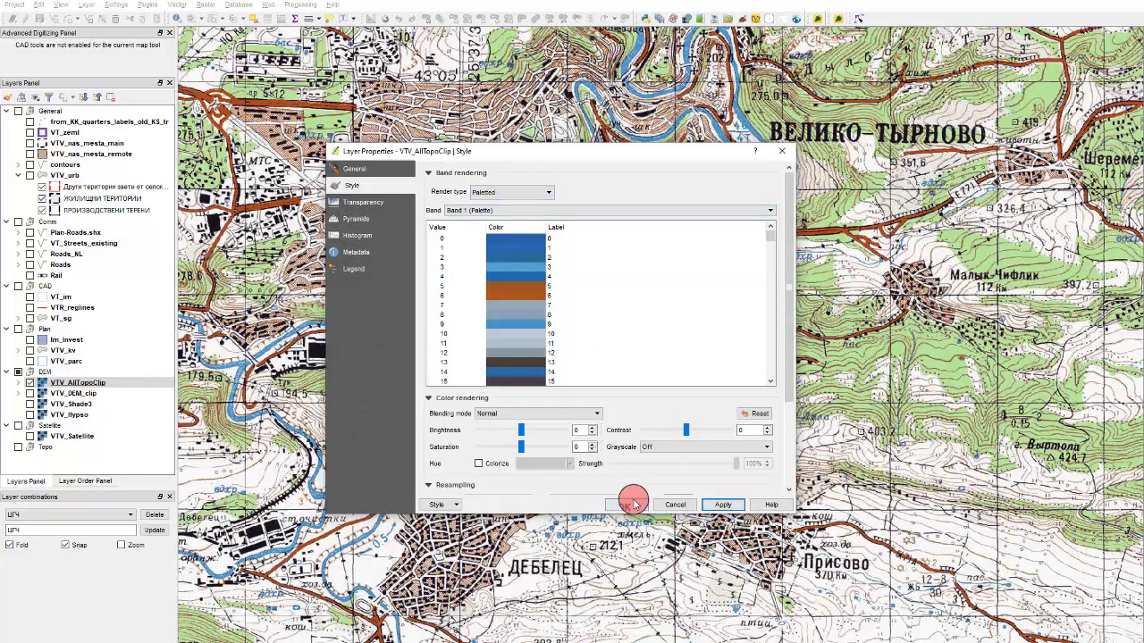
{"action": "left_click", "coordinate": [523, 333]}
{"action": "scroll", "coordinate": [523, 334], "scroll_direction": "down", "scroll_amount": 5}
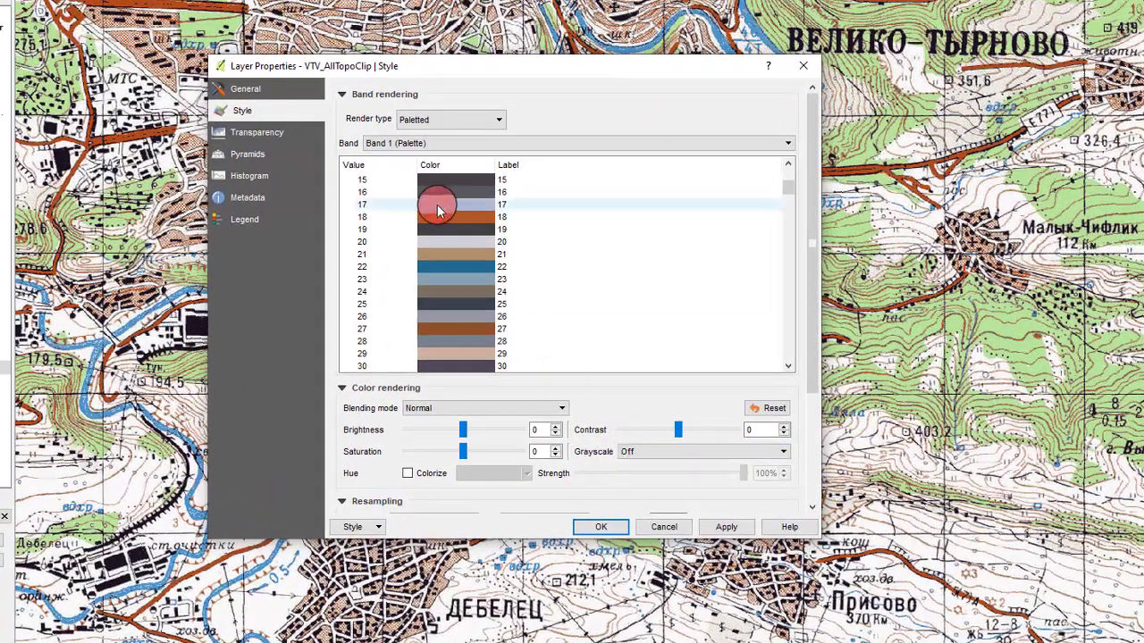
Set the Color rendering grayscale mode to By lightness and apply it
{"action": "left_click", "coordinate": [652, 452]}
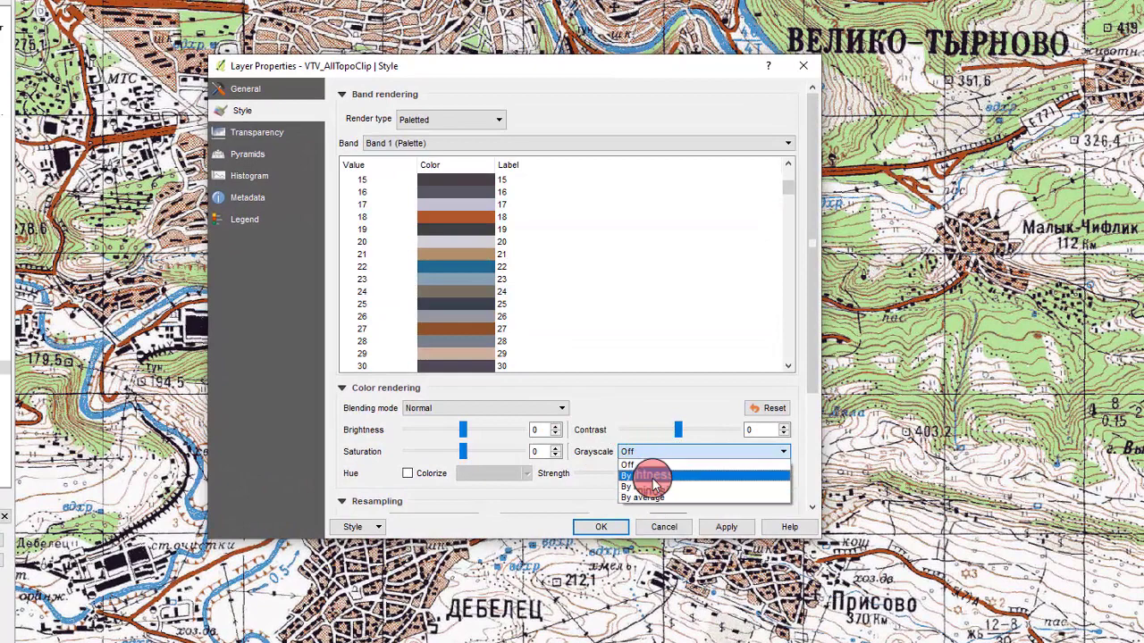
{"action": "left_click", "coordinate": [655, 477]}
{"action": "left_click", "coordinate": [662, 452]}
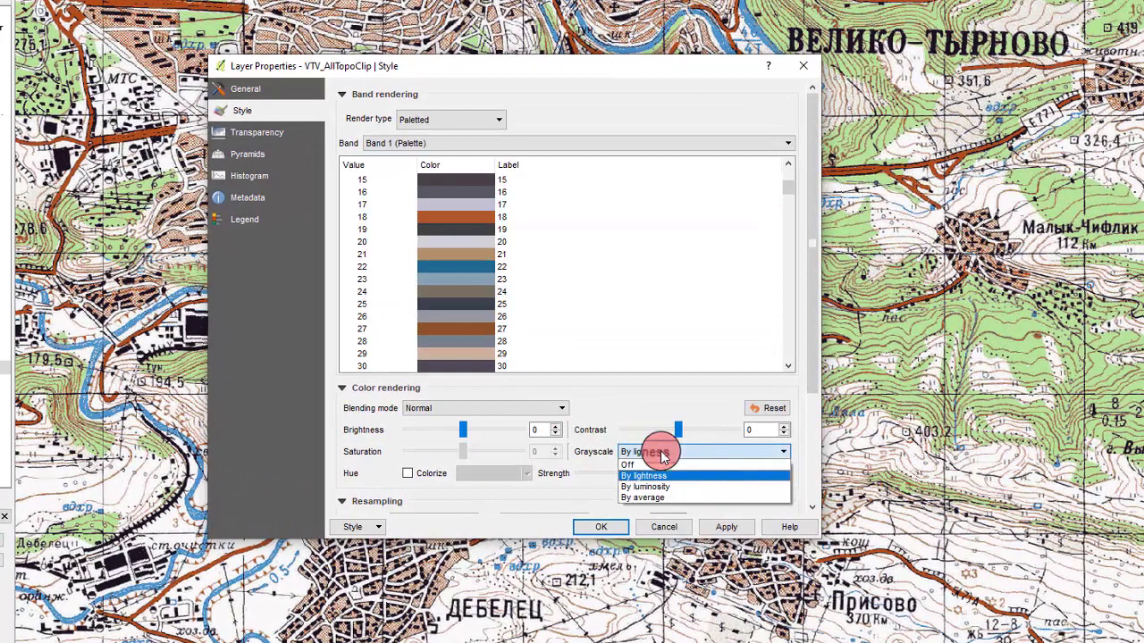
{"action": "left_click", "coordinate": [657, 476]}
{"action": "left_click", "coordinate": [729, 527]}
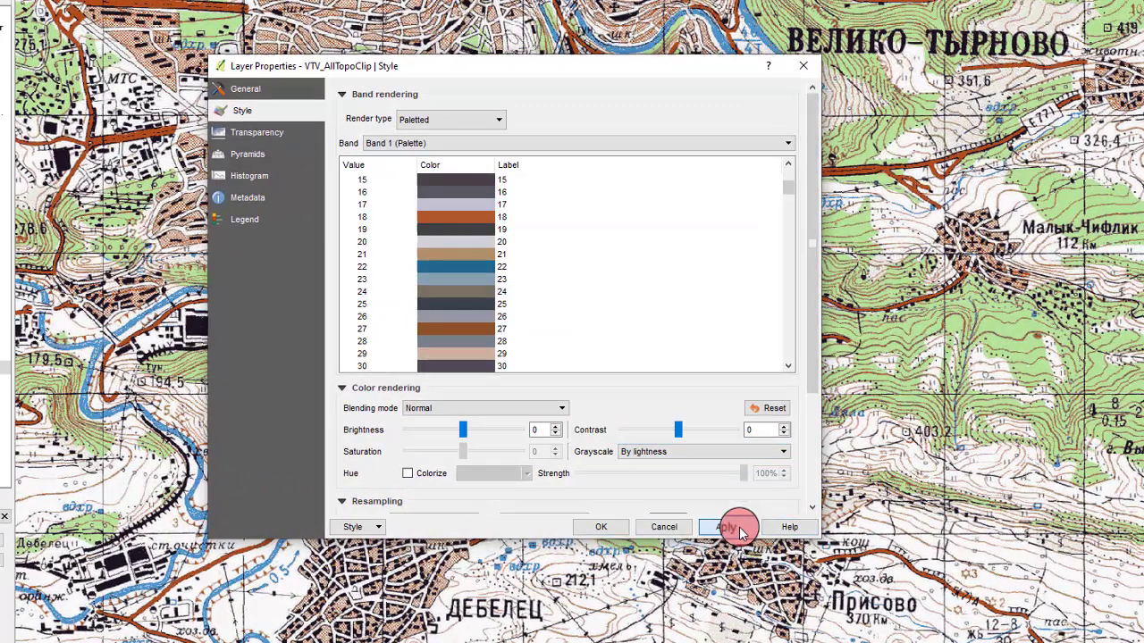
{"action": "left_click", "coordinate": [607, 529]}
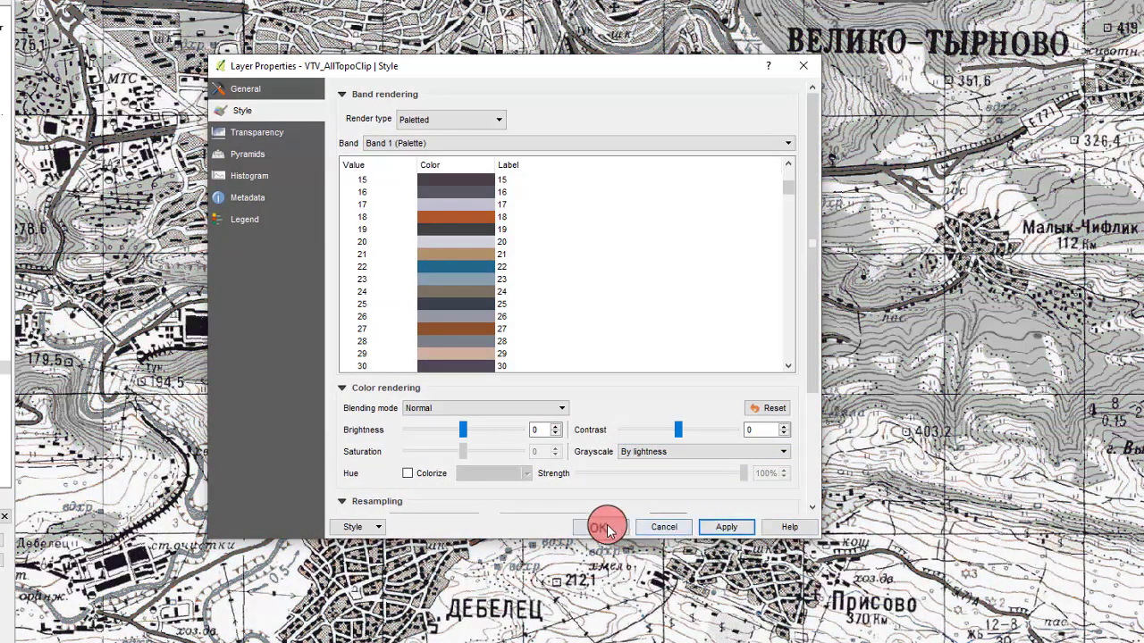
Compare By luminosity against By lightness, leaving By luminosity grayscale applied
{"action": "left_click", "coordinate": [699, 452]}
{"action": "left_click", "coordinate": [689, 487]}
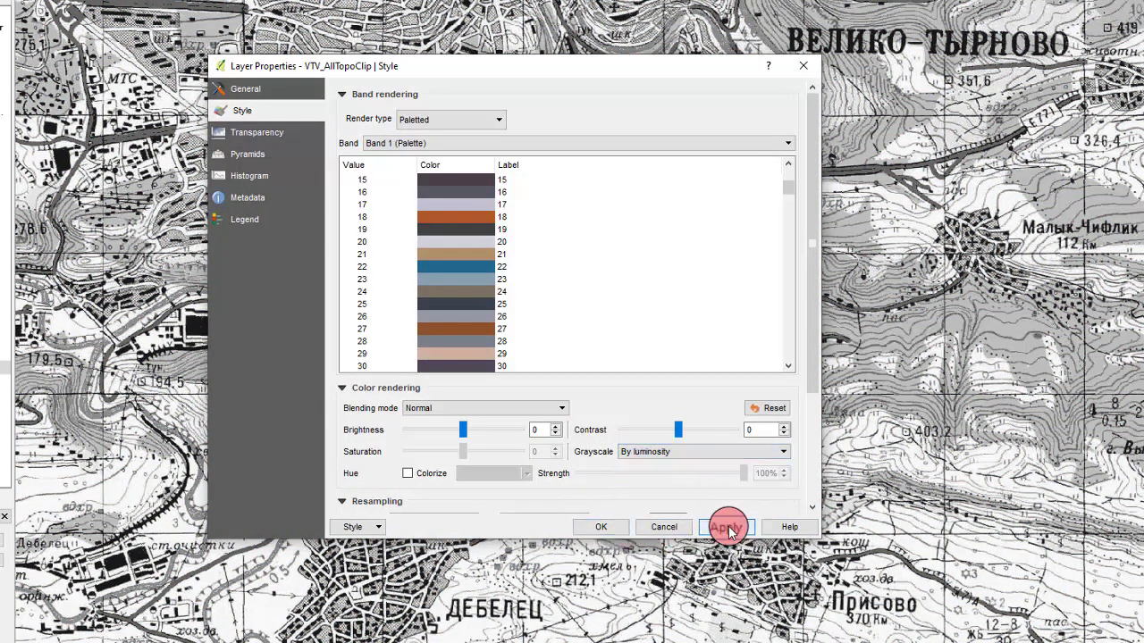
{"action": "left_click", "coordinate": [728, 527]}
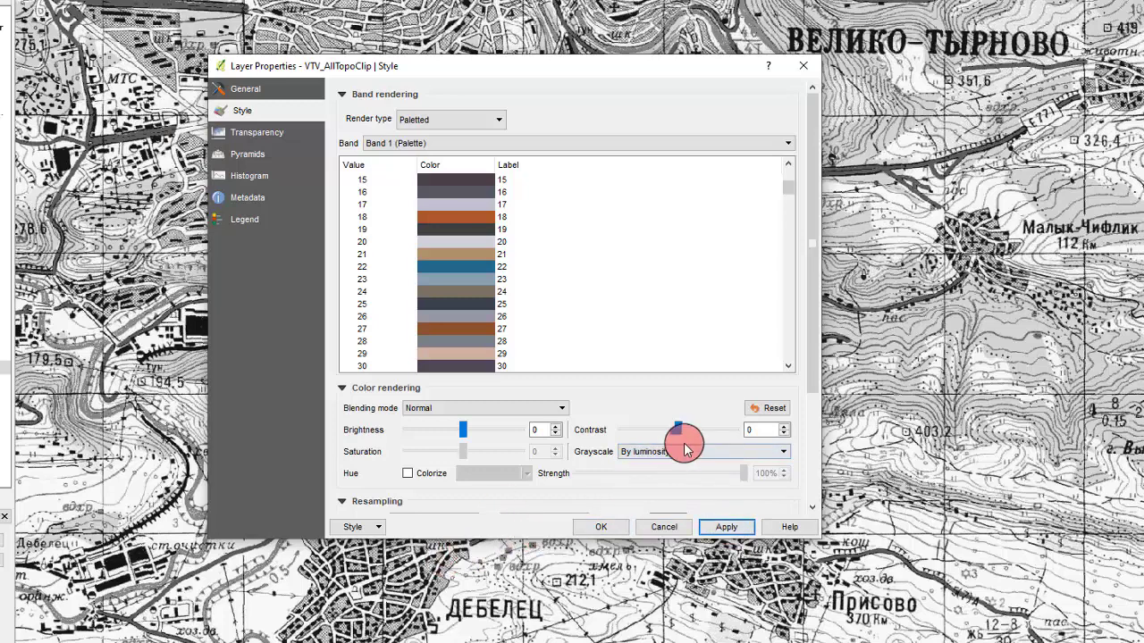
{"action": "left_click", "coordinate": [679, 452]}
{"action": "left_click", "coordinate": [668, 475]}
{"action": "left_click", "coordinate": [727, 529]}
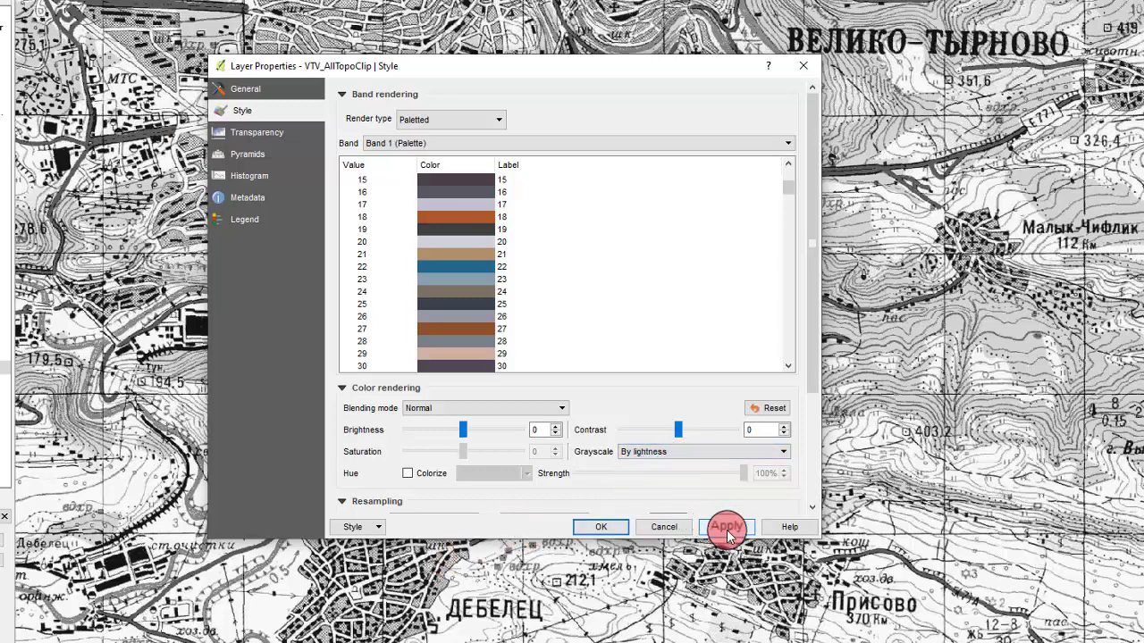
{"action": "left_click", "coordinate": [714, 457]}
{"action": "left_click", "coordinate": [690, 486]}
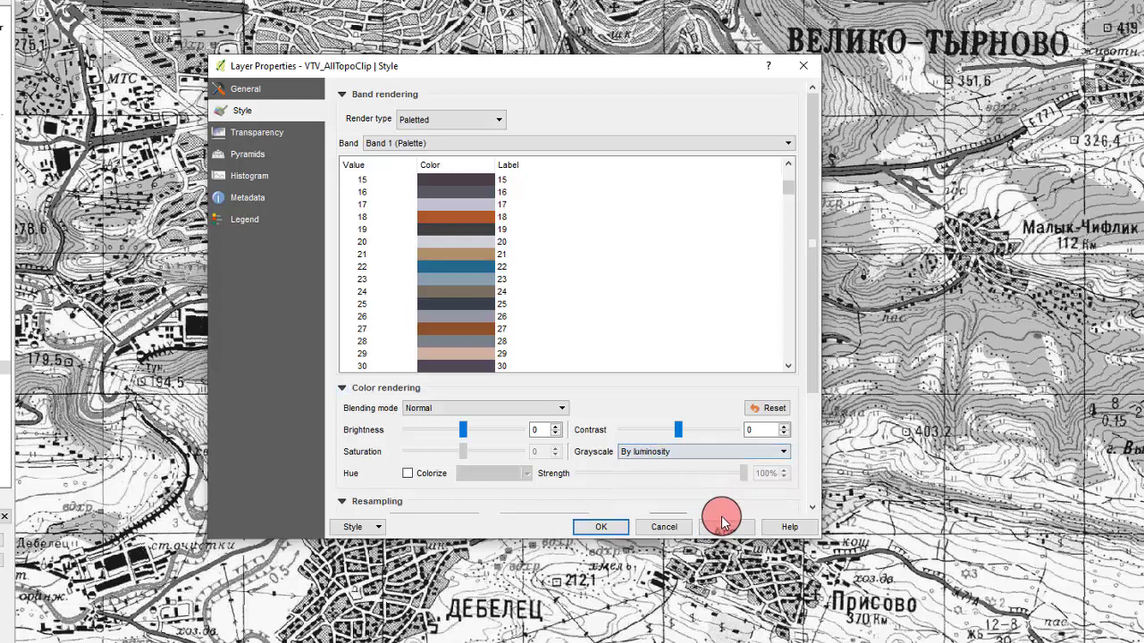
{"action": "left_click", "coordinate": [725, 527]}
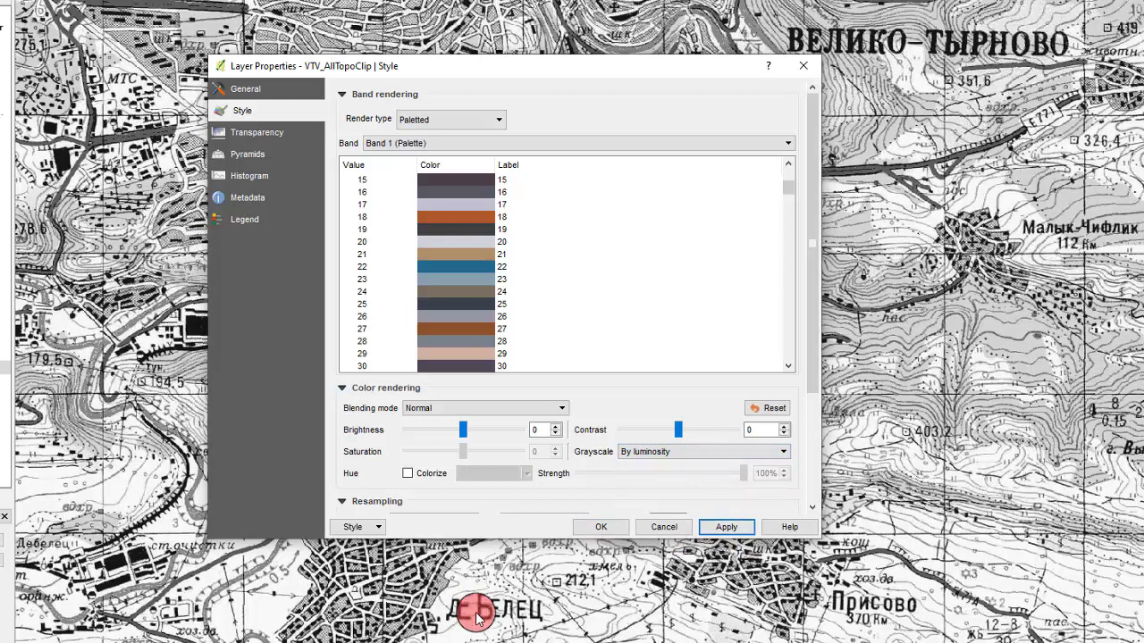
Set the layer's Brightness to 10 and apply it
{"action": "left_click", "coordinate": [539, 429]}
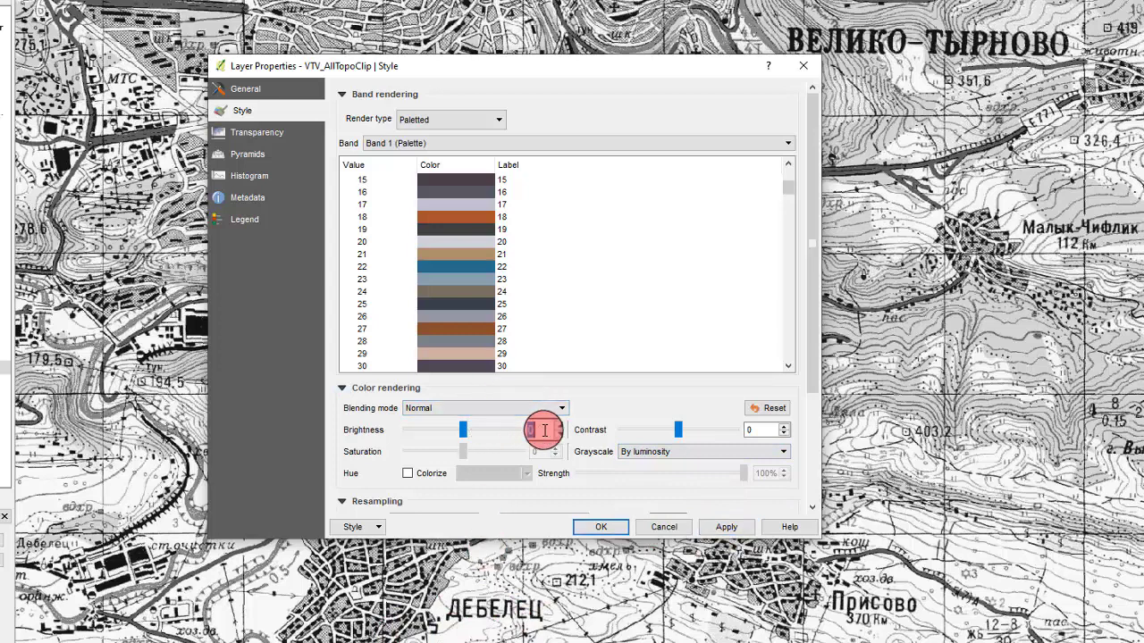
{"action": "type", "text": "10"}
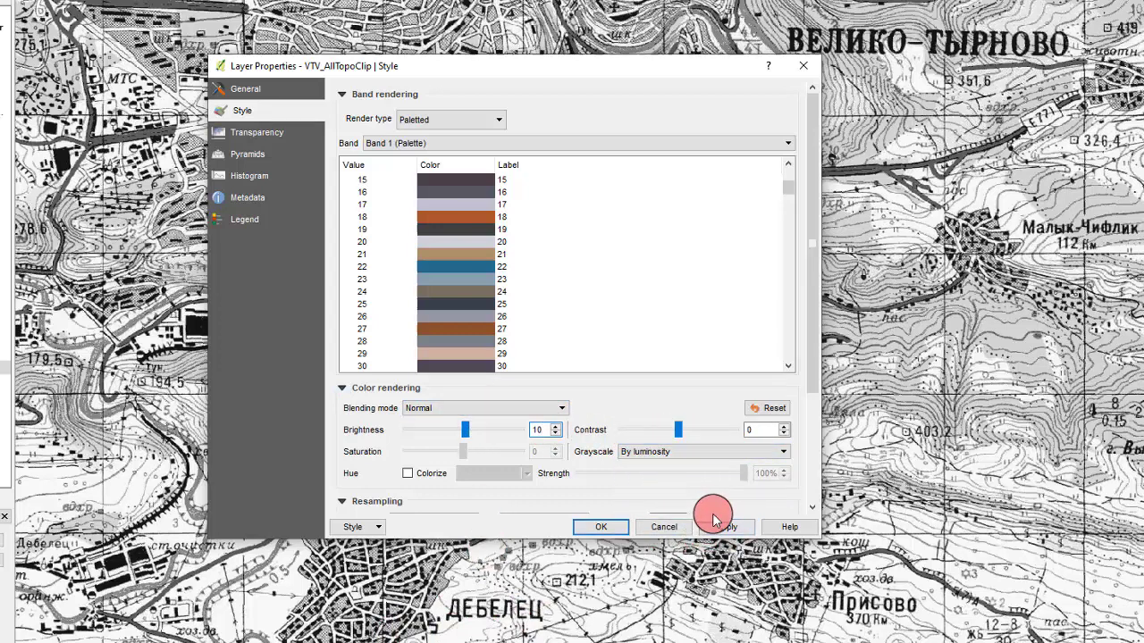
{"action": "left_click", "coordinate": [715, 523]}
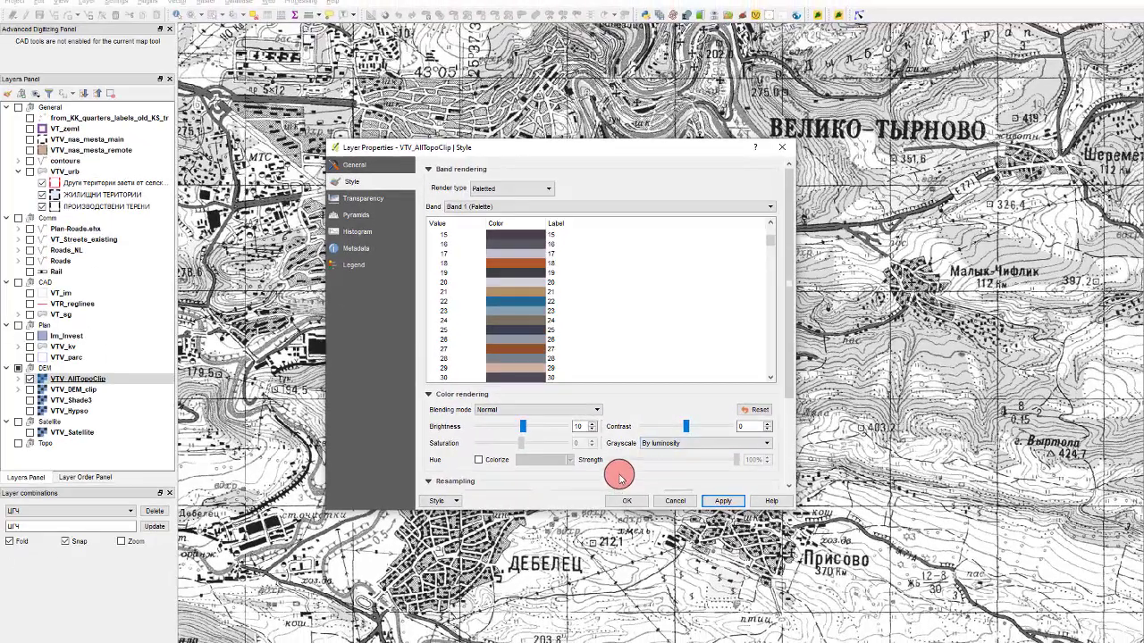
Keep Nearest neighbour as the Zoomed in resampling method
{"action": "scroll", "coordinate": [619, 476], "scroll_direction": "down", "scroll_amount": 2}
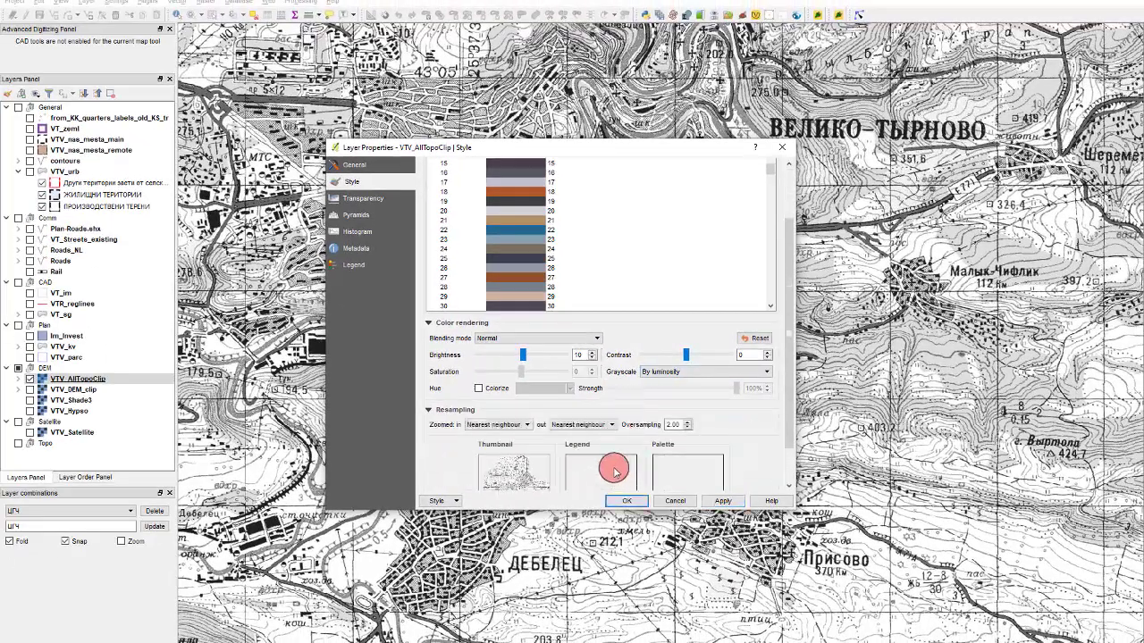
{"action": "left_click", "coordinate": [487, 424]}
{"action": "left_click", "coordinate": [615, 409]}
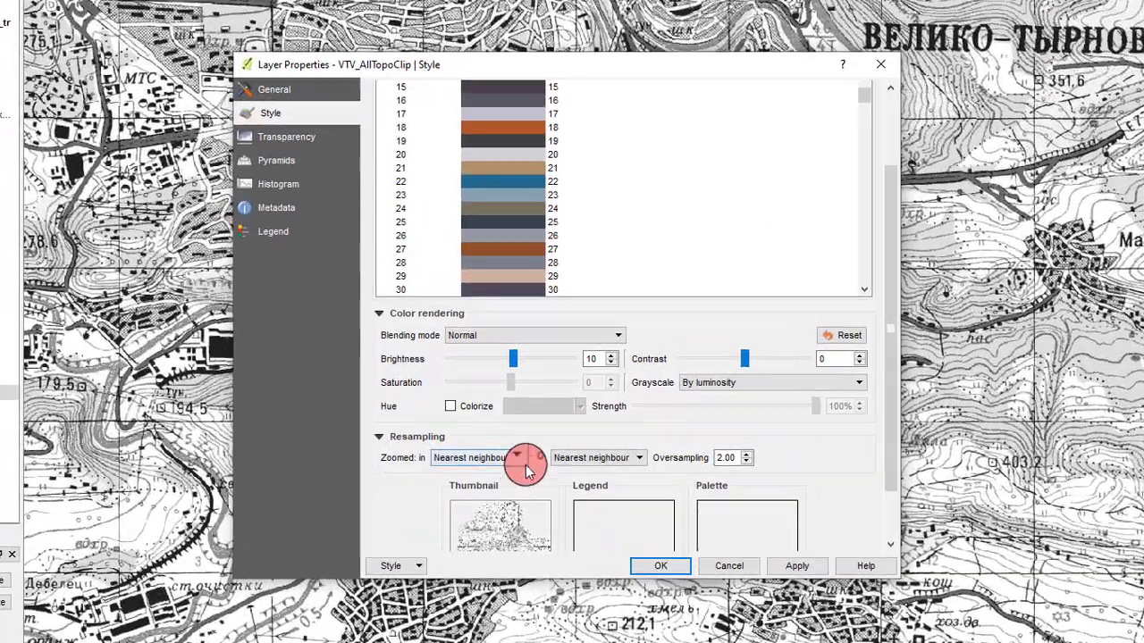
{"action": "left_click", "coordinate": [495, 460]}
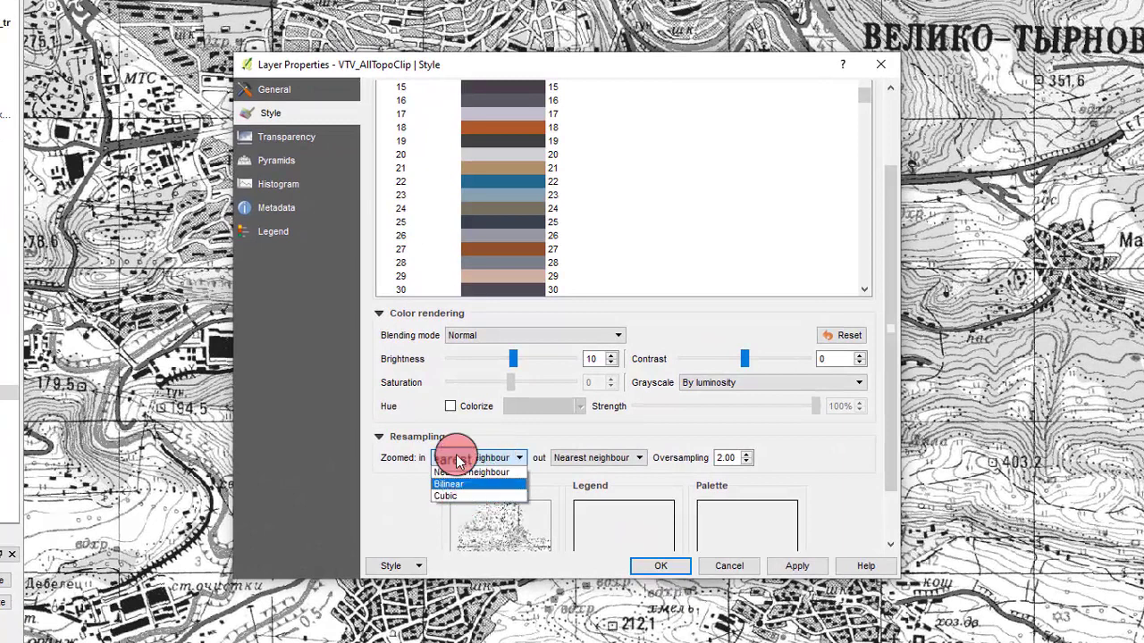
{"action": "left_click", "coordinate": [401, 429]}
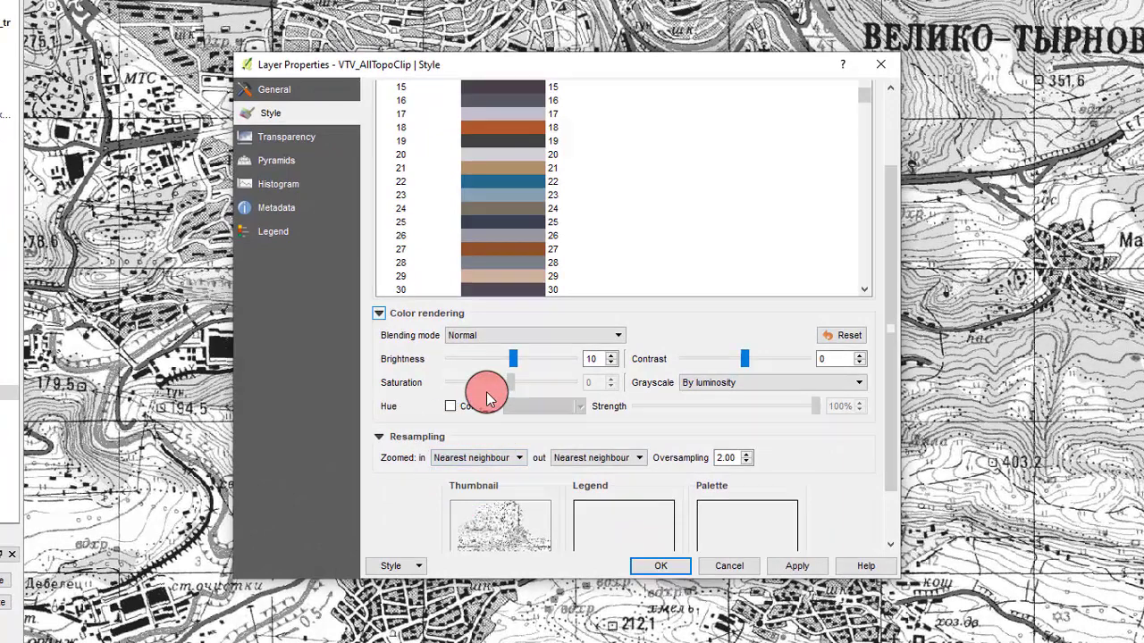
{"action": "scroll", "coordinate": [386, 465], "scroll_direction": "down", "scroll_amount": 1}
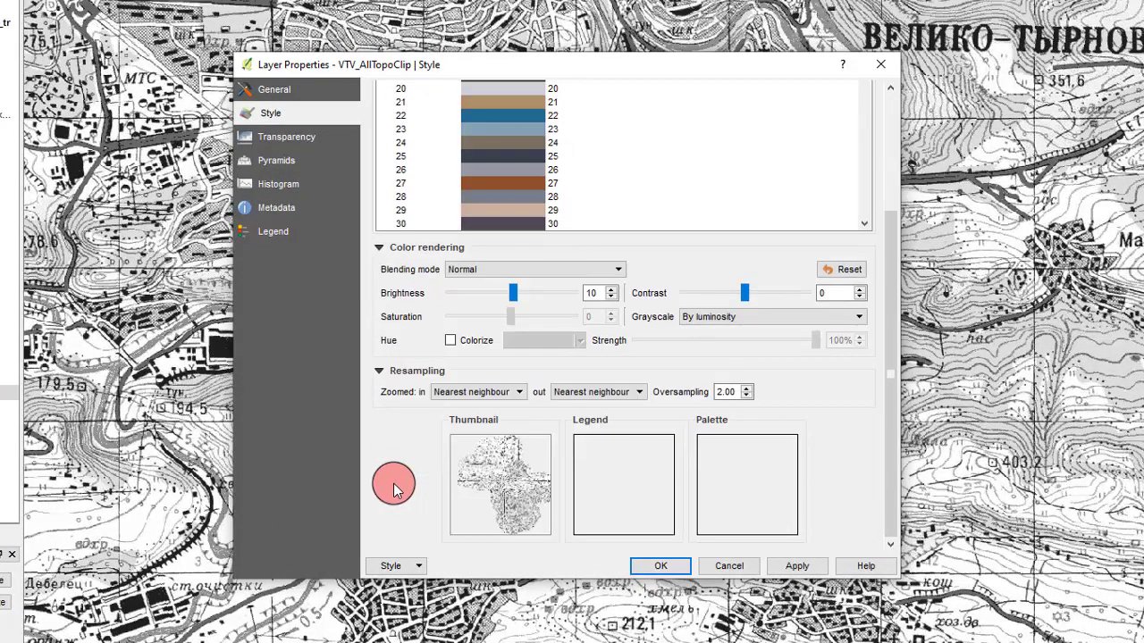
{"action": "scroll", "coordinate": [390, 474], "scroll_direction": "up", "scroll_amount": 3}
Leave global transparency at 0% on the Transparency page and close with OK
{"action": "left_click", "coordinate": [343, 143]}
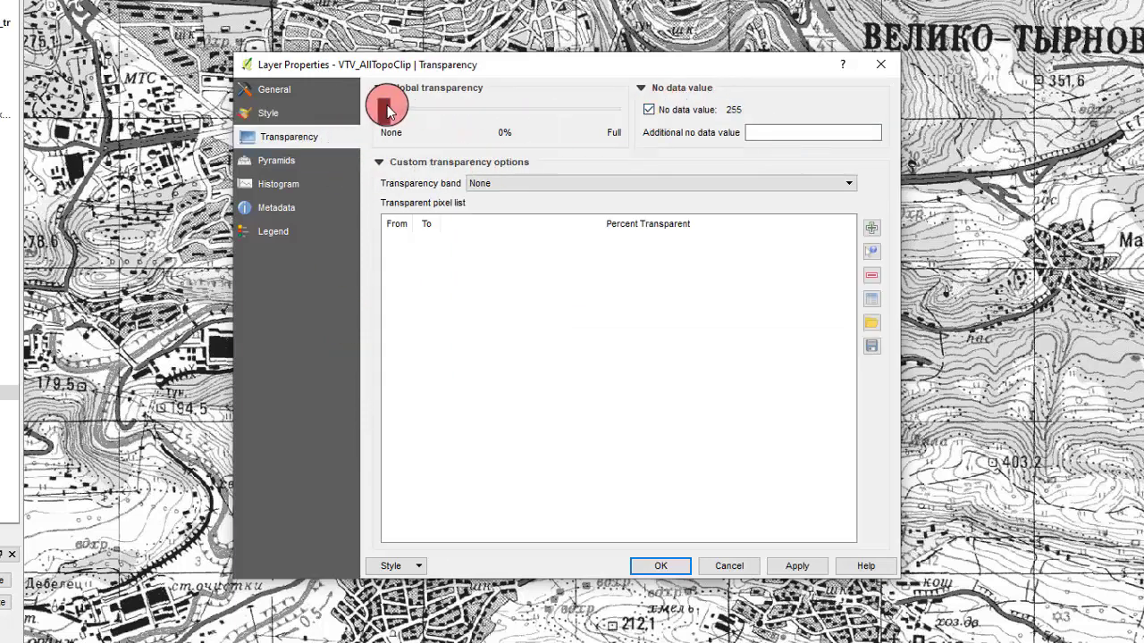
{"action": "mouse_move", "coordinate": [387, 109]}
{"action": "left_mouse_down"}
{"action": "mouse_move", "coordinate": [477, 119]}
{"action": "mouse_move", "coordinate": [393, 114]}
{"action": "left_mouse_up"}
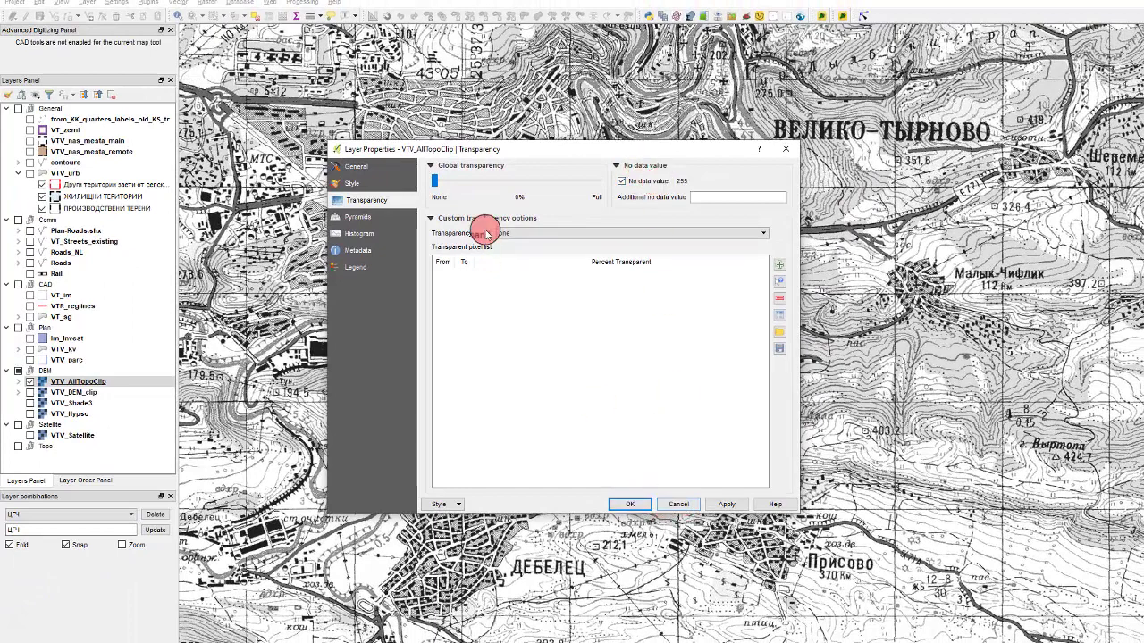
{"action": "left_click", "coordinate": [615, 505]}
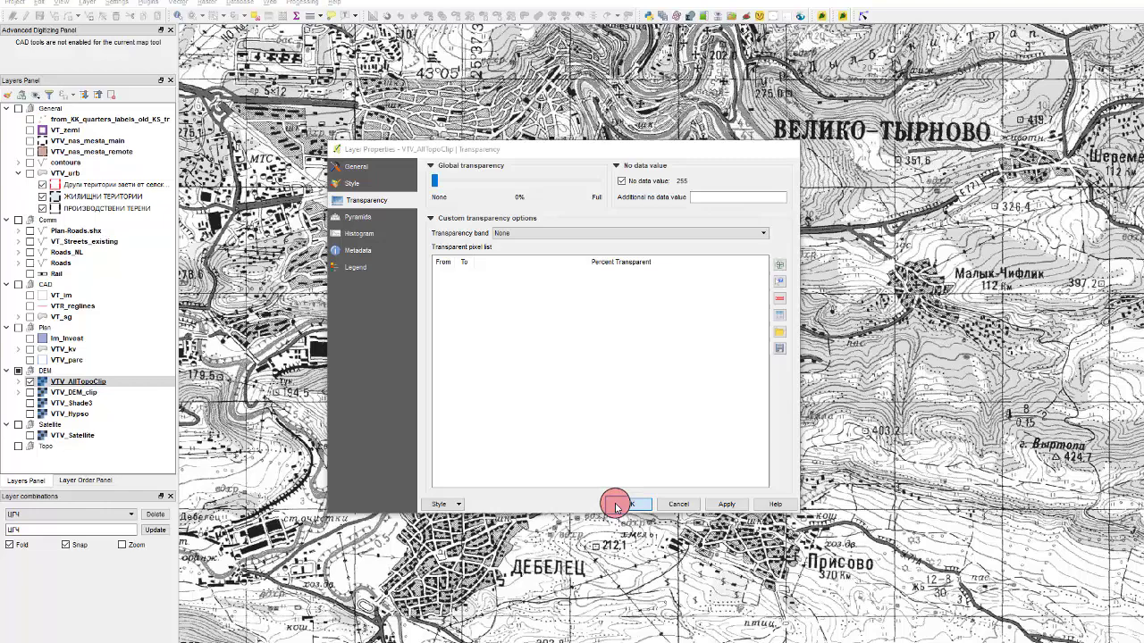
Apply the unchecked 255 no-data value, close, zoom, and reopen the layer properties
{"action": "scroll", "coordinate": [582, 416], "scroll_direction": "down", "scroll_amount": 3}
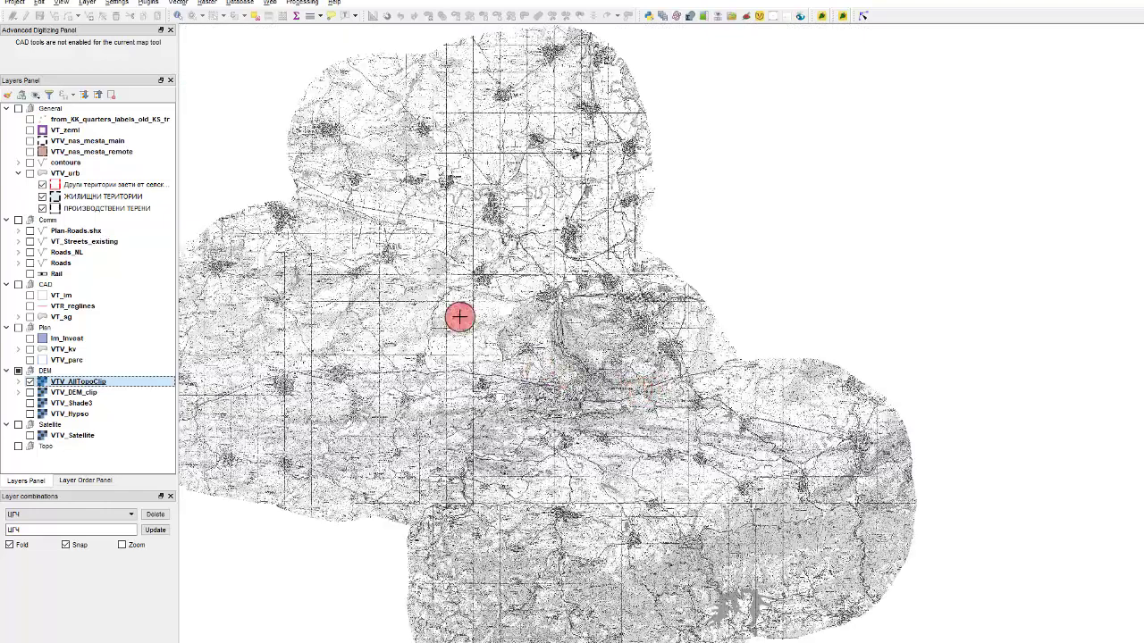
{"action": "double_click", "coordinate": [105, 383]}
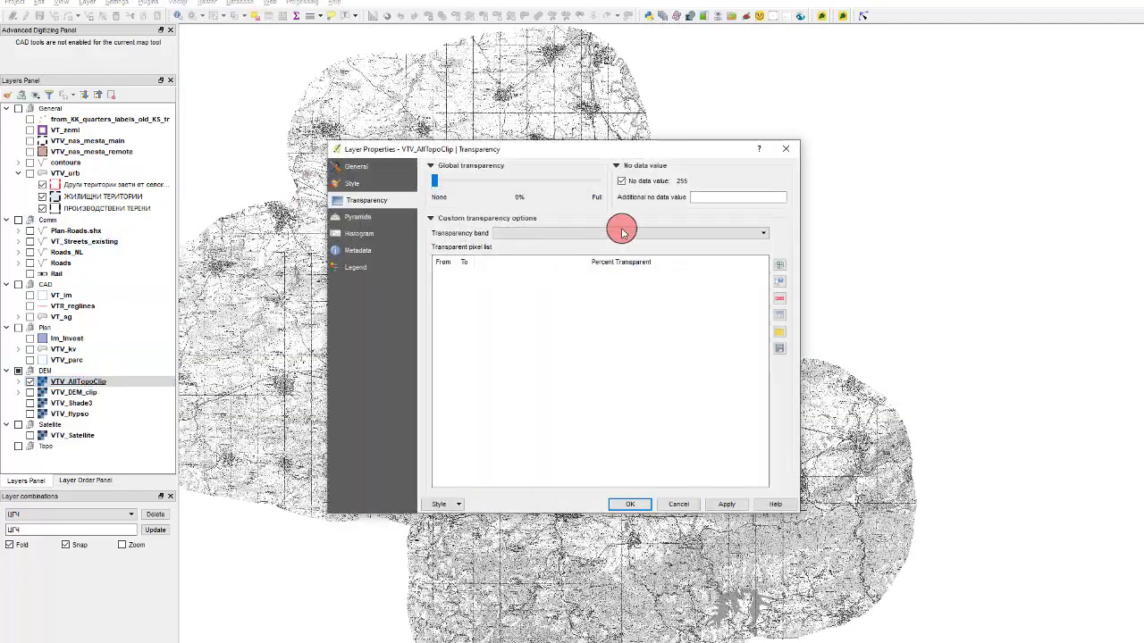
{"action": "left_click", "coordinate": [733, 506]}
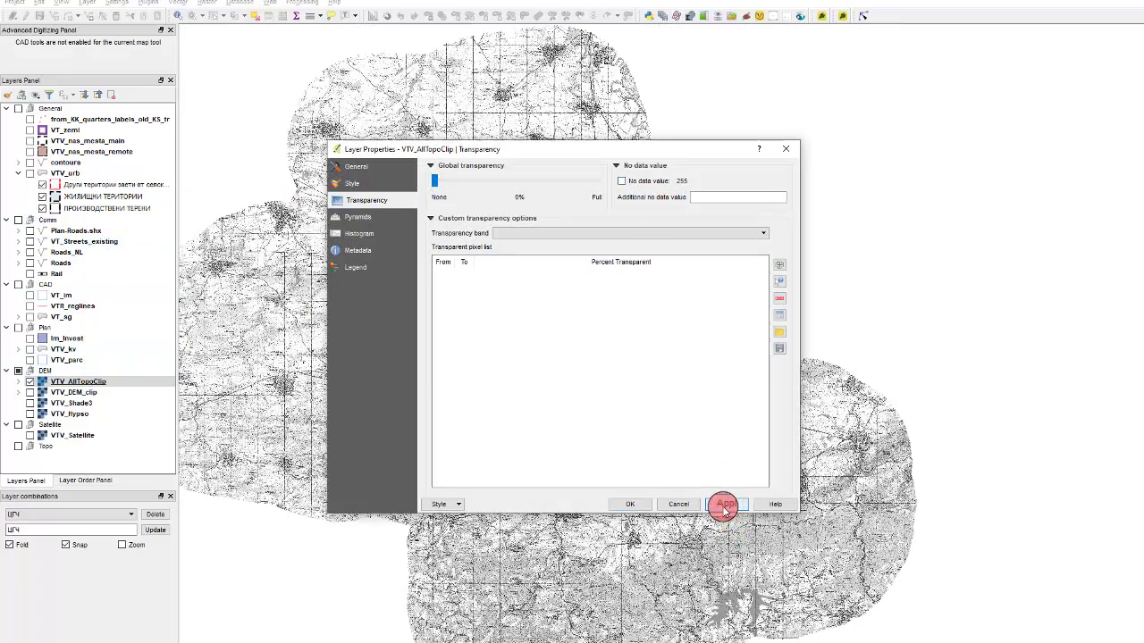
{"action": "left_click", "coordinate": [628, 504]}
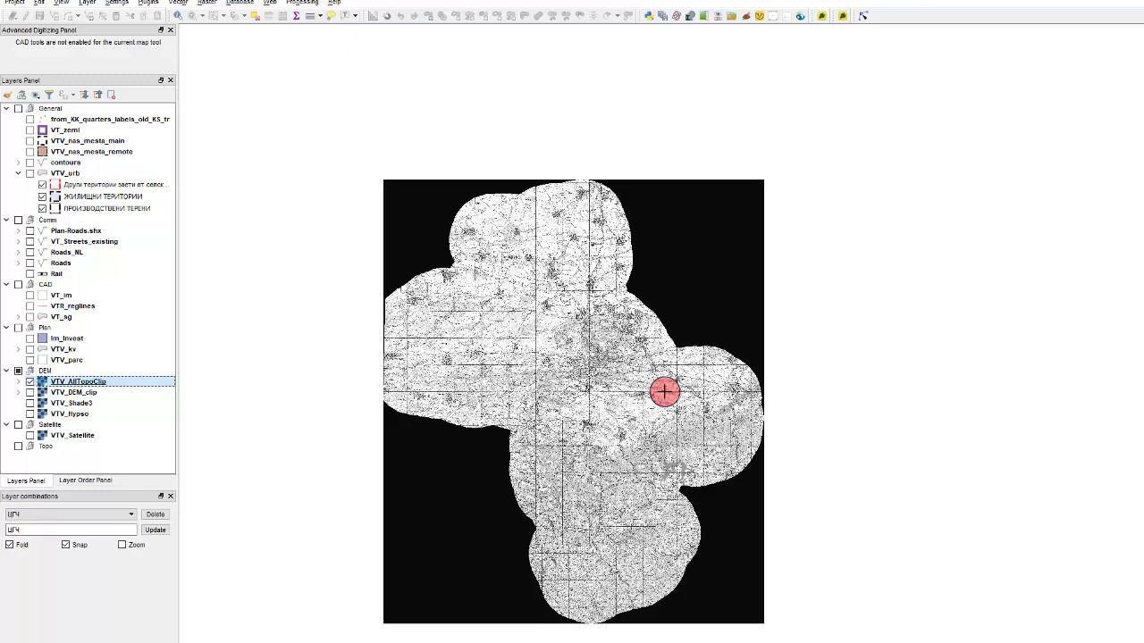
{"action": "scroll", "coordinate": [717, 386], "scroll_direction": "up", "scroll_amount": 3}
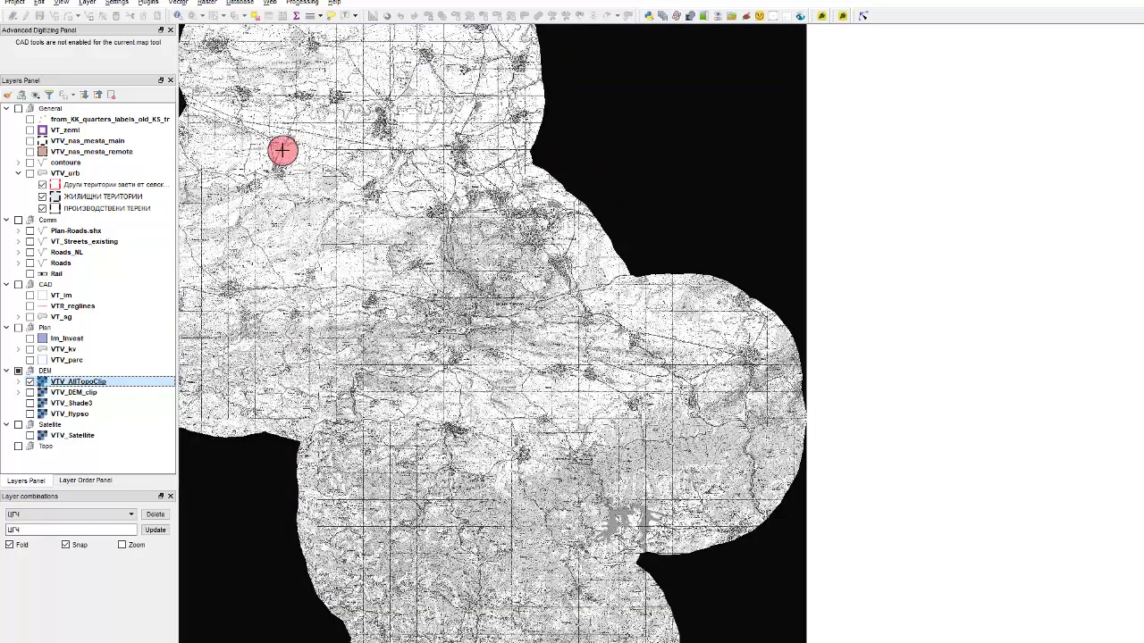
{"action": "double_click", "coordinate": [108, 382]}
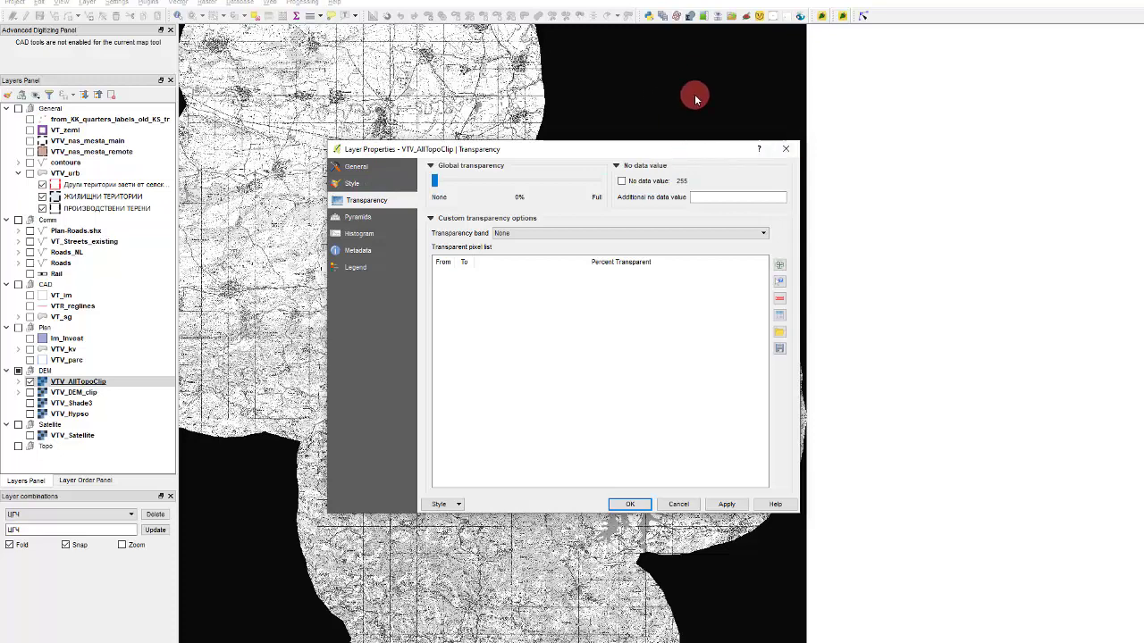
Re-enable no-data 255 and add pixel value 255 as a fully transparent custom entry
{"action": "left_click", "coordinate": [682, 176]}
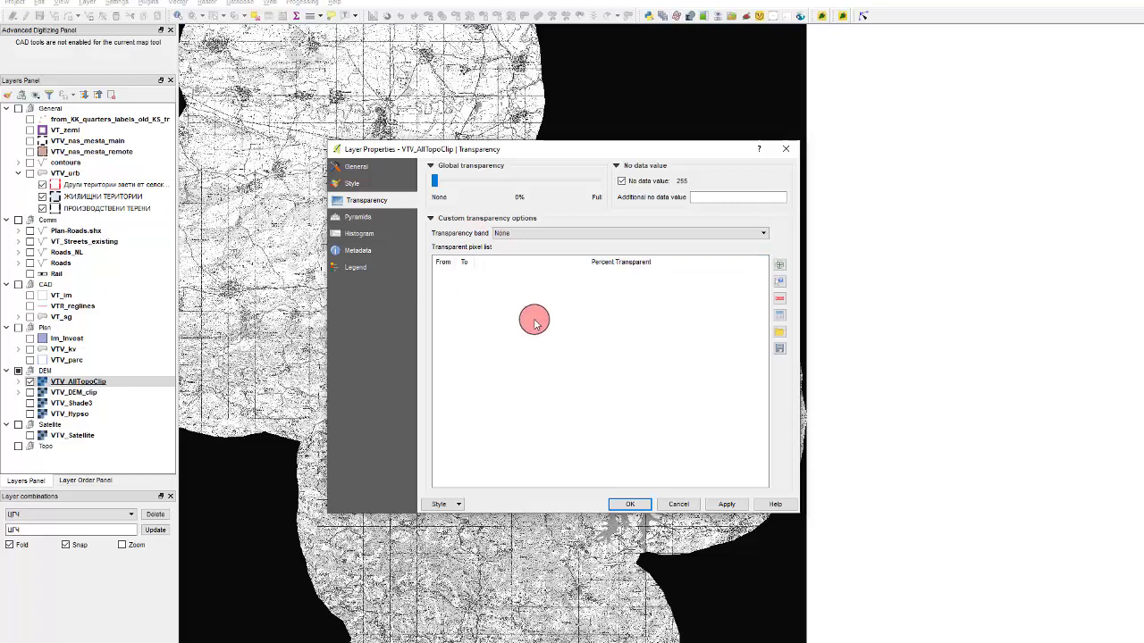
{"action": "left_click", "coordinate": [775, 284]}
{"action": "left_click", "coordinate": [674, 143]}
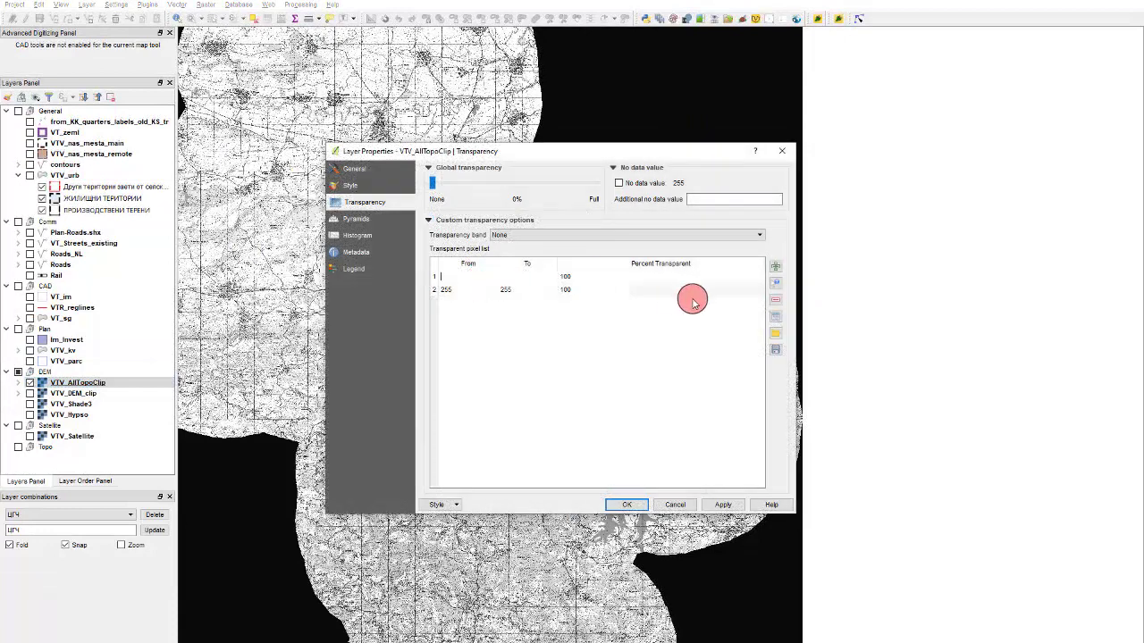
{"action": "left_click", "coordinate": [425, 277]}
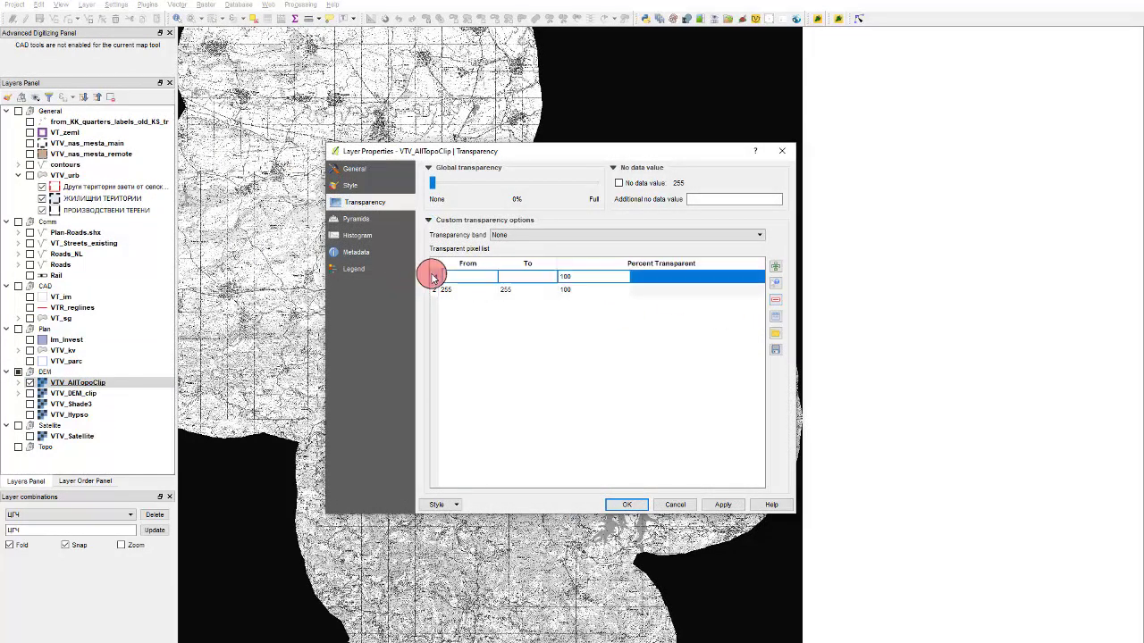
{"action": "left_click", "coordinate": [774, 304]}
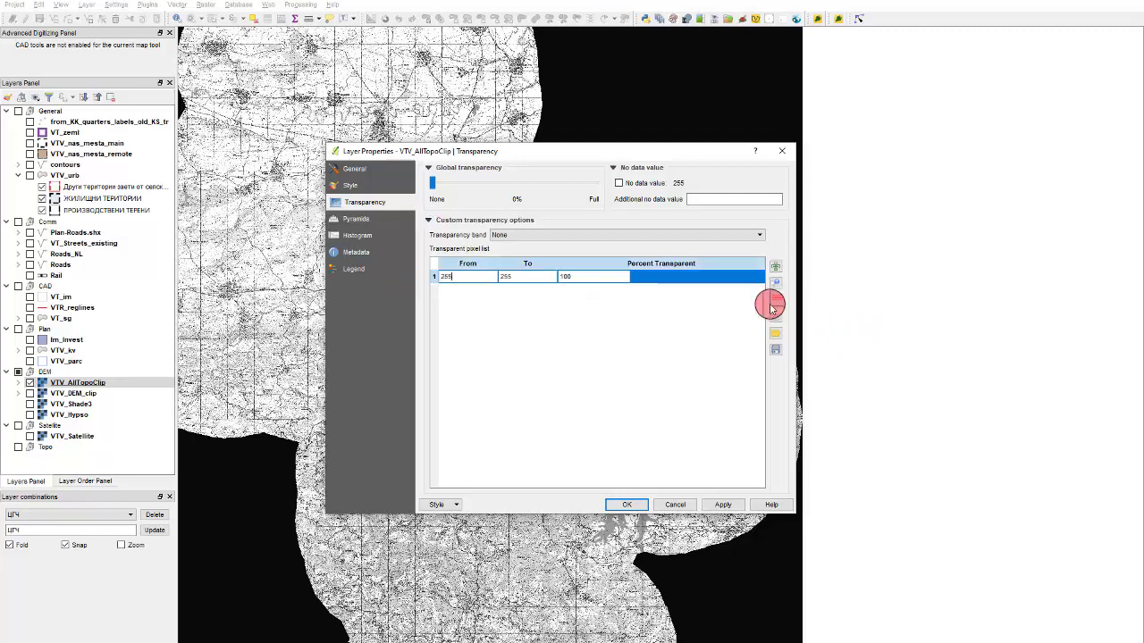
{"action": "left_click", "coordinate": [724, 506]}
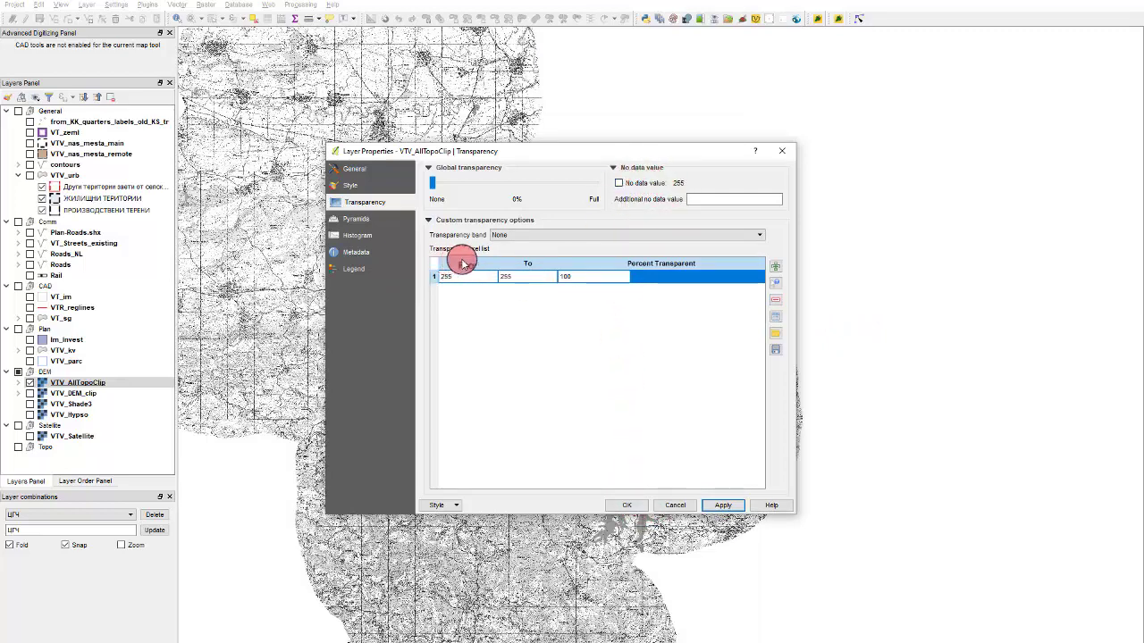
Check the transparency band, review the Pyramids resolutions (5562 x 6485 to 43 x 51), and apply
{"action": "left_click", "coordinate": [502, 234]}
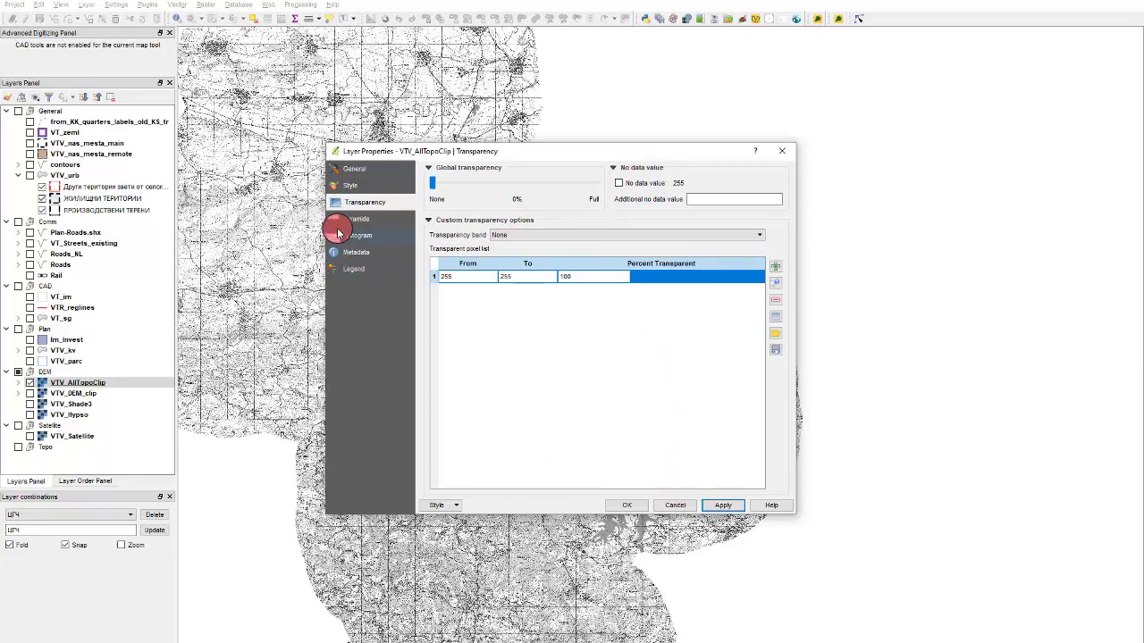
{"action": "left_click", "coordinate": [391, 225]}
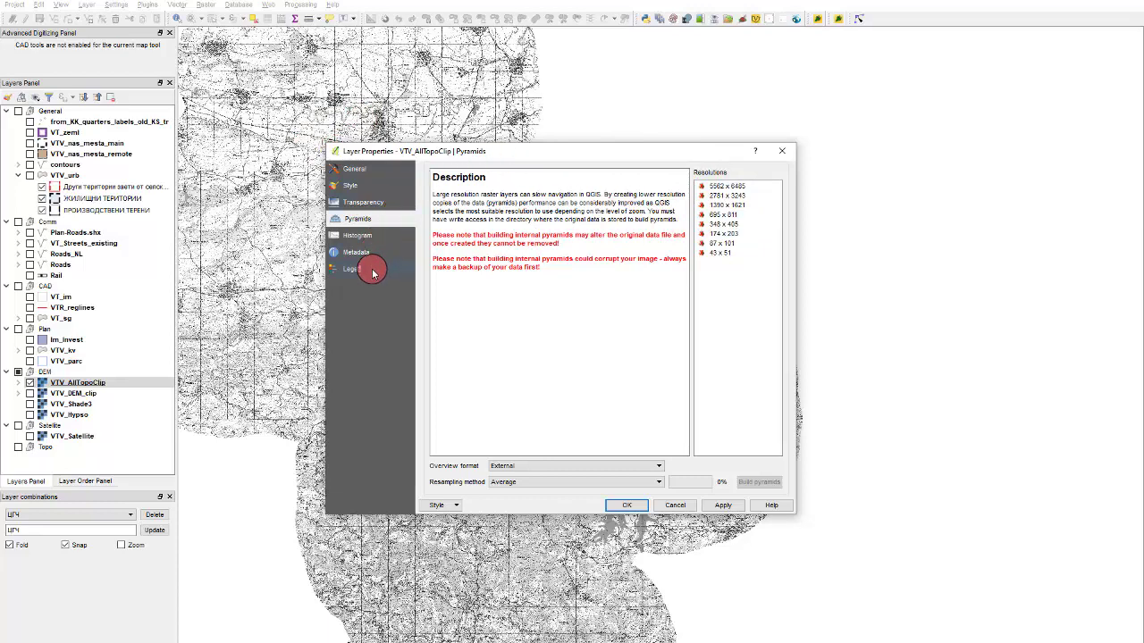
{"action": "left_click", "coordinate": [739, 508]}
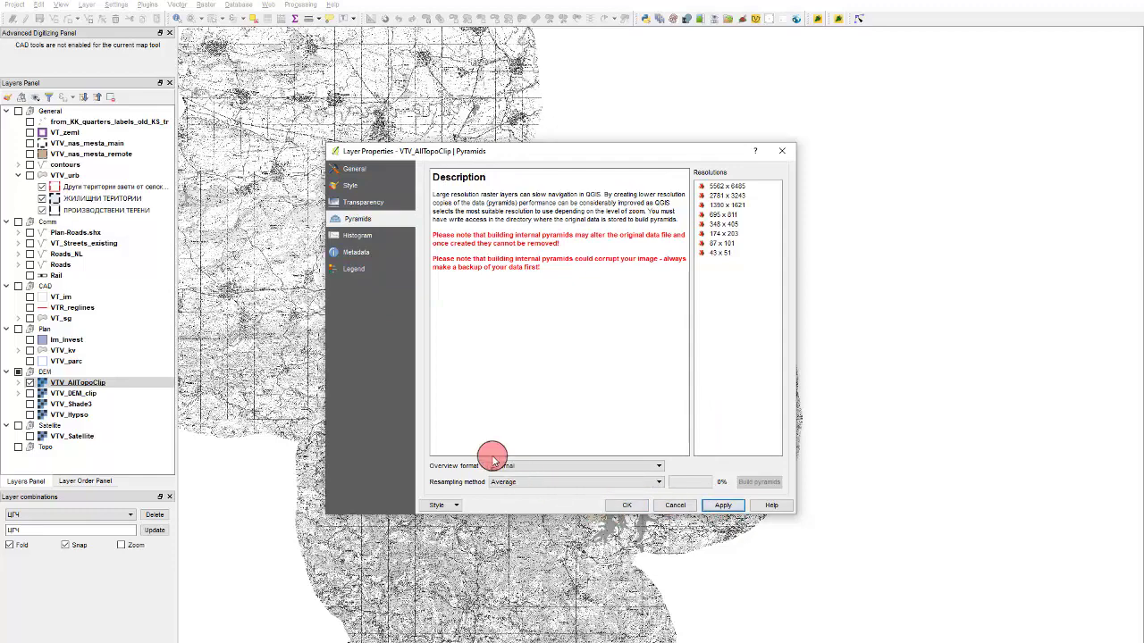
{"action": "left_click", "coordinate": [626, 506]}
{"action": "scroll", "coordinate": [473, 351], "scroll_direction": "up", "scroll_amount": 2}
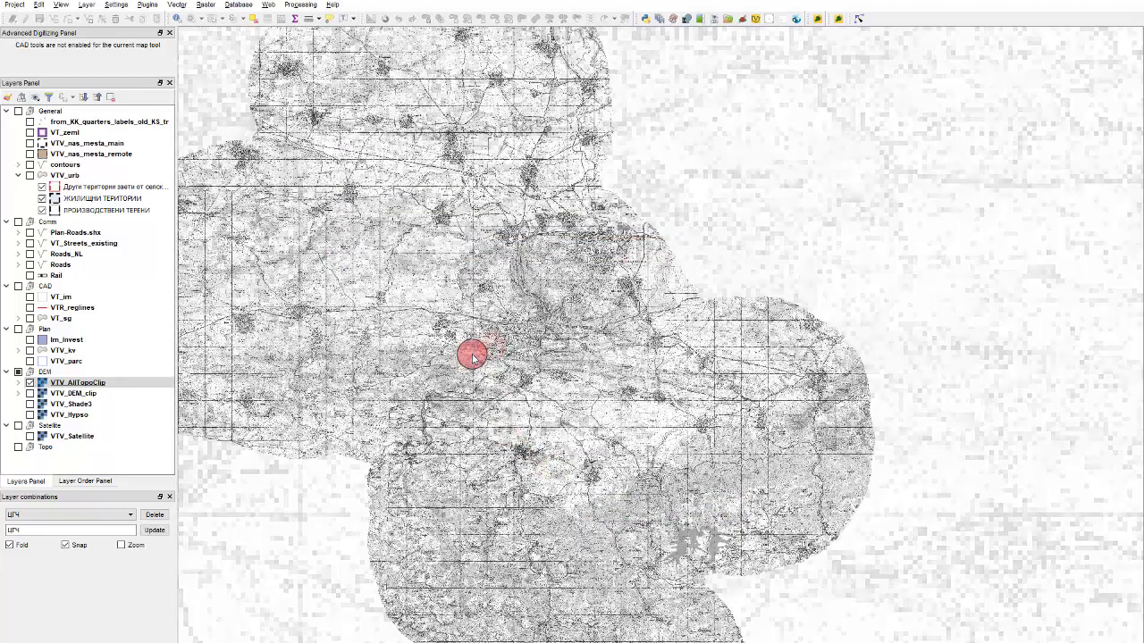
{"action": "scroll", "coordinate": [472, 353], "scroll_direction": "down", "scroll_amount": 2}
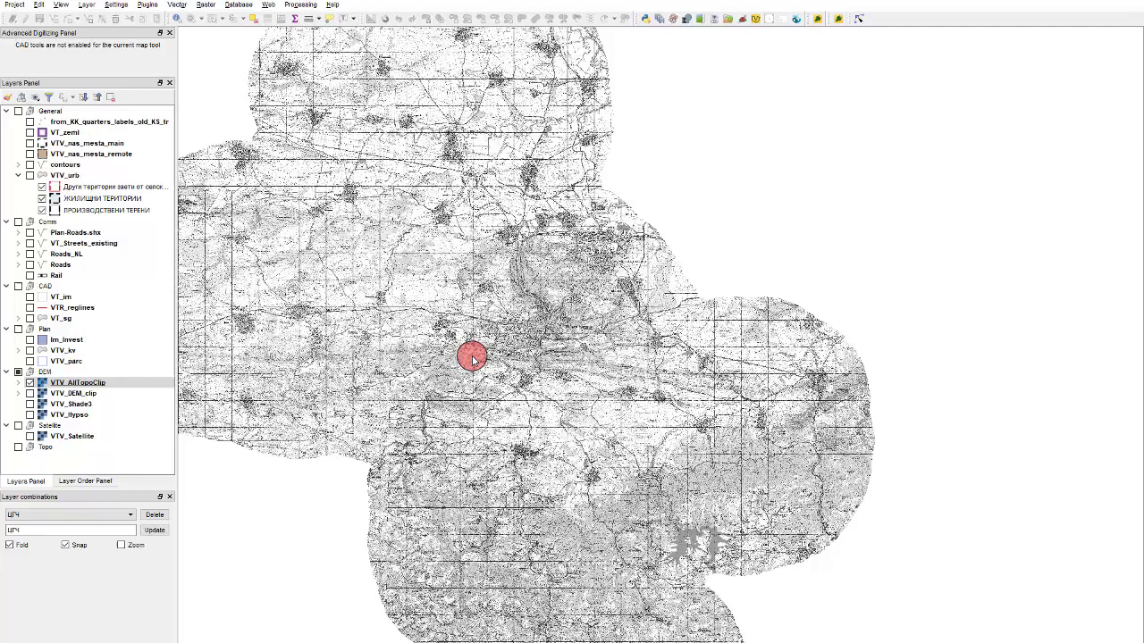